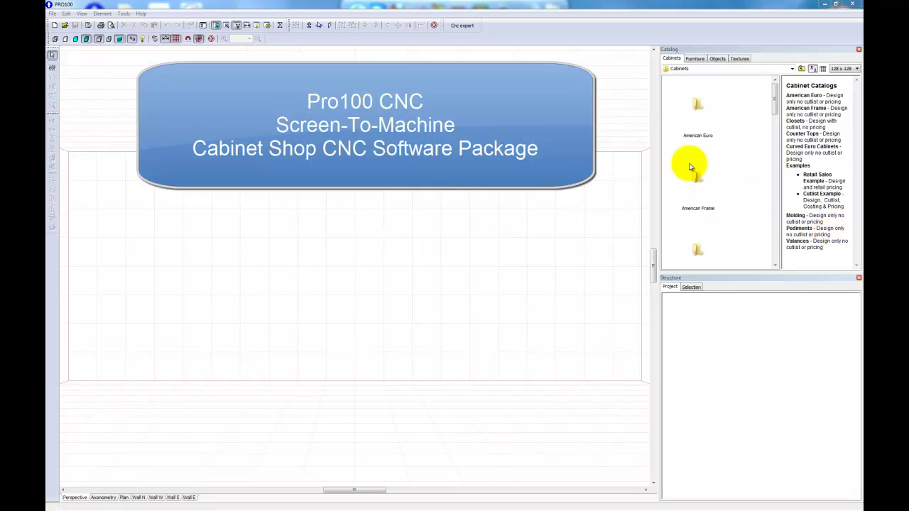
Step: Open the CNC Examples > Face Frame > 20-Base cabinet catalog folder and show its contents as thumbnails
left_click(823, 68)
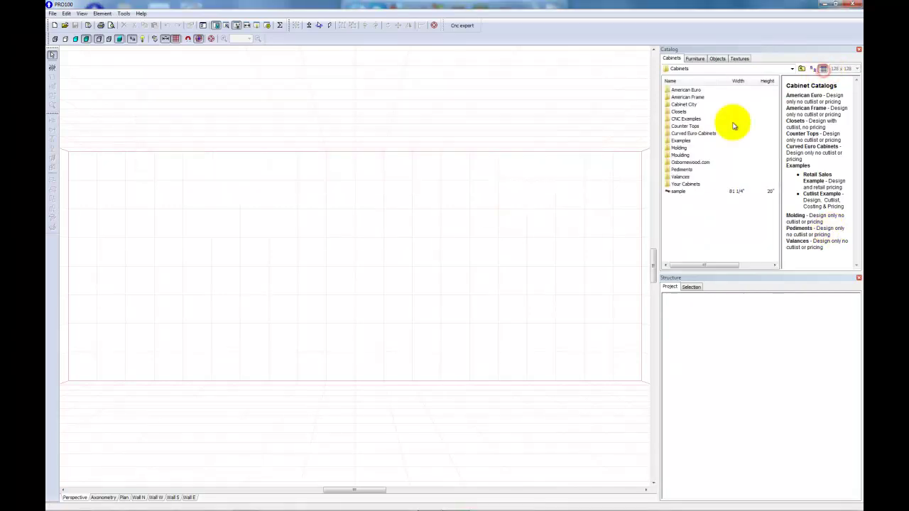
double_click(686, 120)
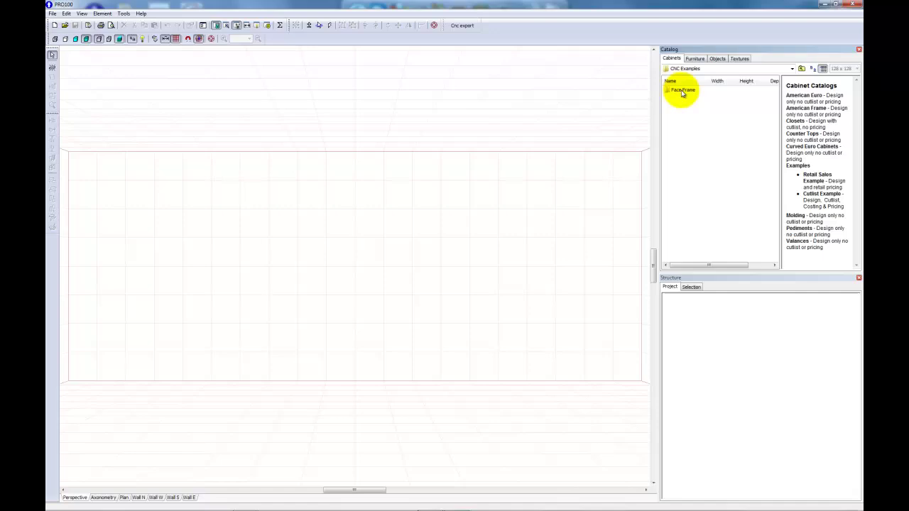
double_click(682, 91)
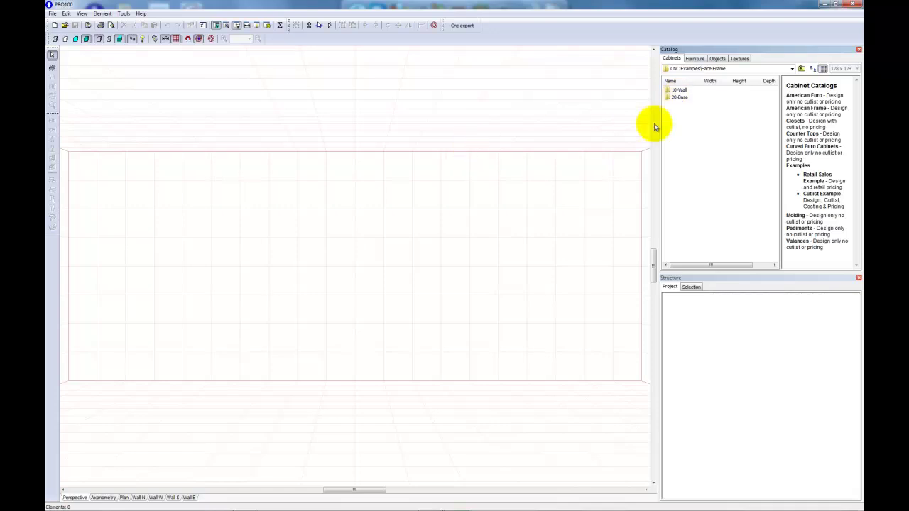
double_click(681, 97)
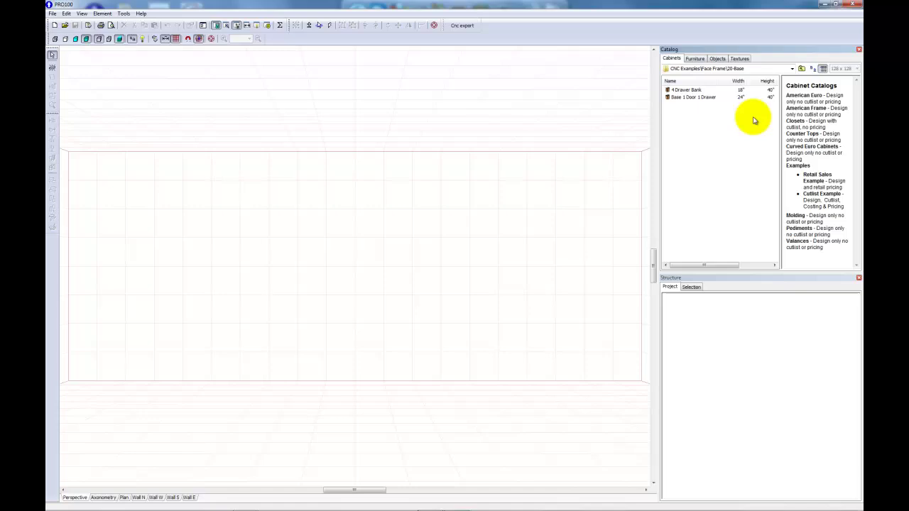
left_click(813, 69)
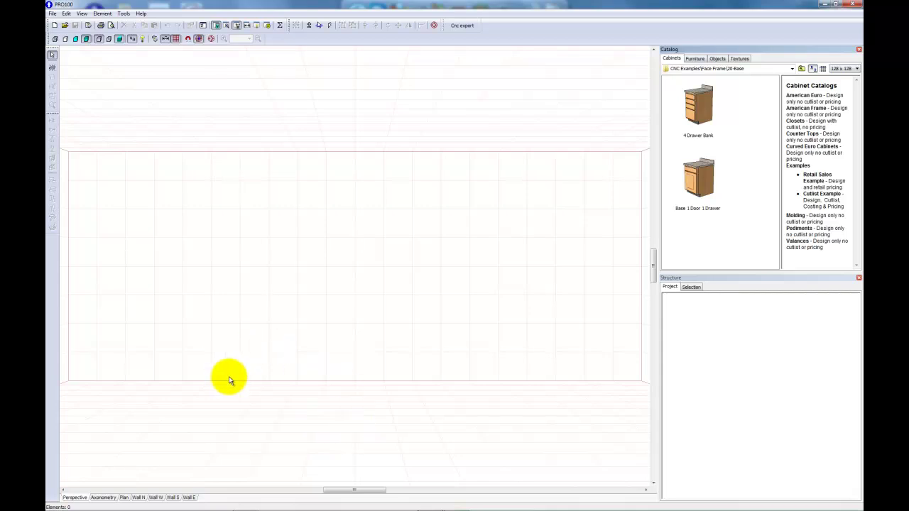
Step: In the Wall N view, place a Base 1 Door 1 Drawer cabinet with a 4 Drawer Bank directly to its right
left_click(138, 498)
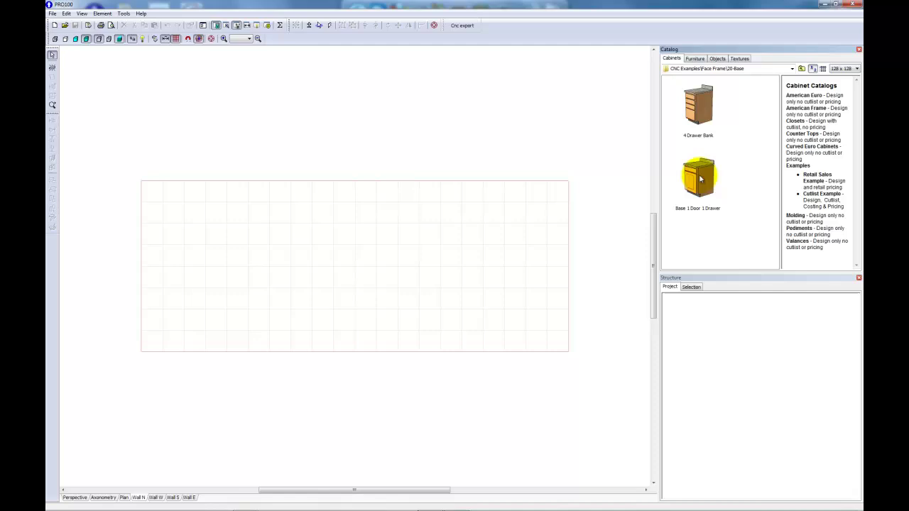
left_click_drag(700, 179, 319, 314)
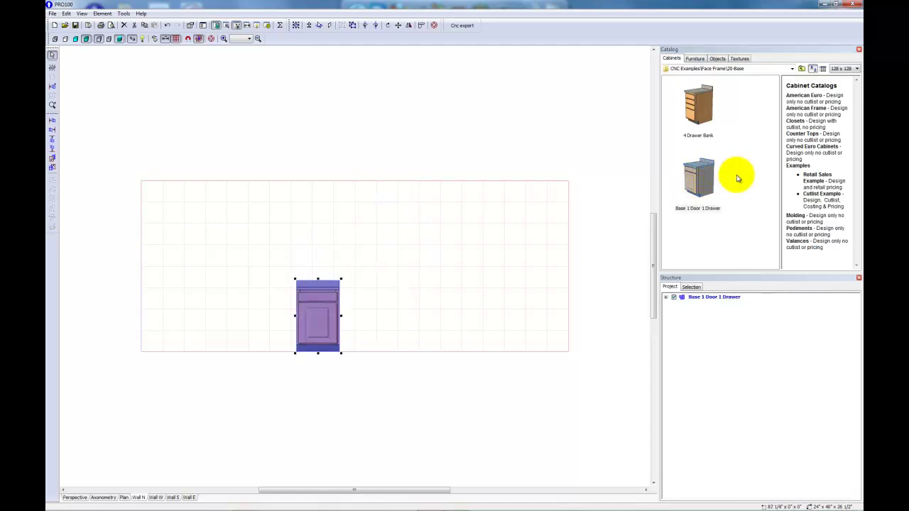
left_click_drag(699, 106, 284, 314)
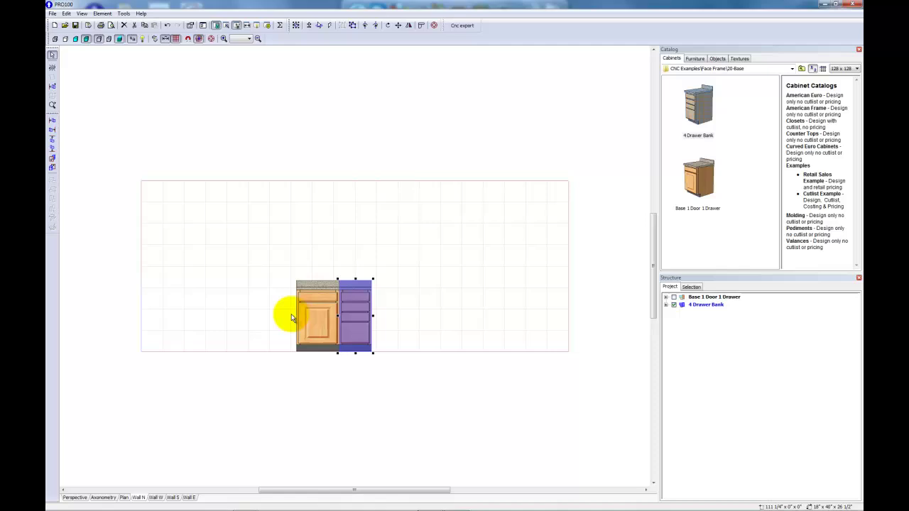
Step: Place two Upper 2 Door cabinets from the 10-Wall catalog folder side by side along the top of the wall
left_click(803, 69)
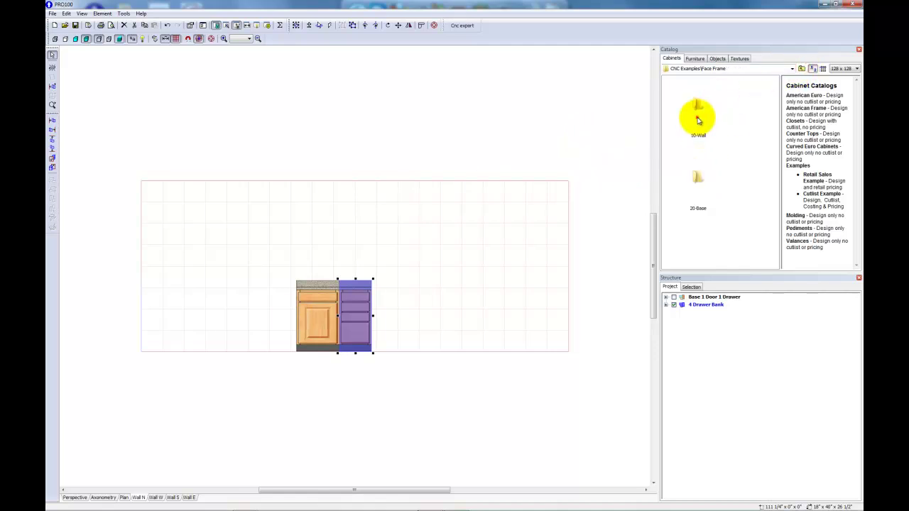
double_click(697, 108)
left_click(690, 103)
left_click_drag(690, 104, 326, 189)
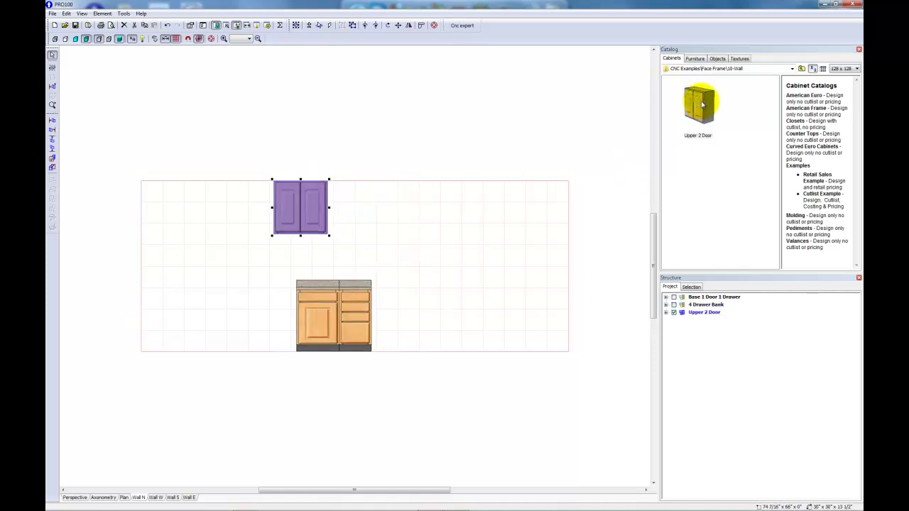
left_click_drag(699, 100, 346, 190)
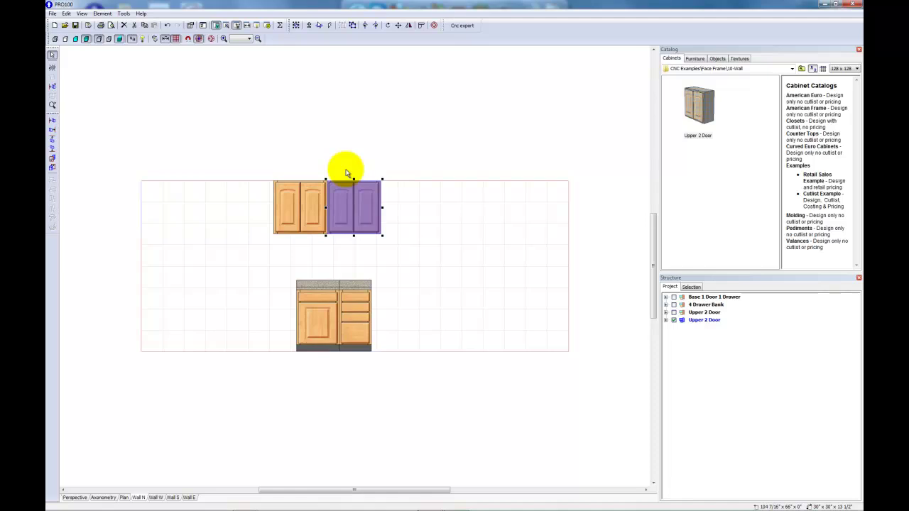
Step: Set the right upper cabinet's height to 42" and lower it so its top aligns with the wall's upper edge
left_click(302, 212)
left_click(365, 202)
double_click(350, 207)
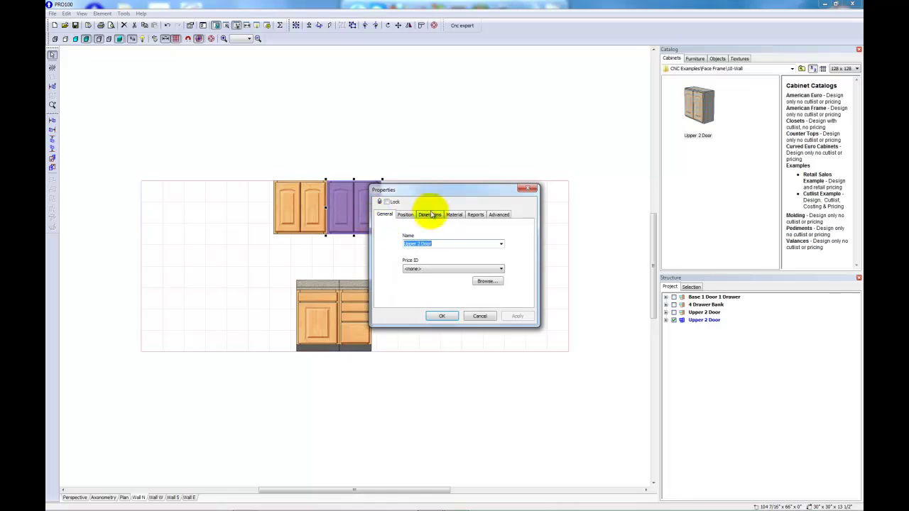
left_click(430, 214)
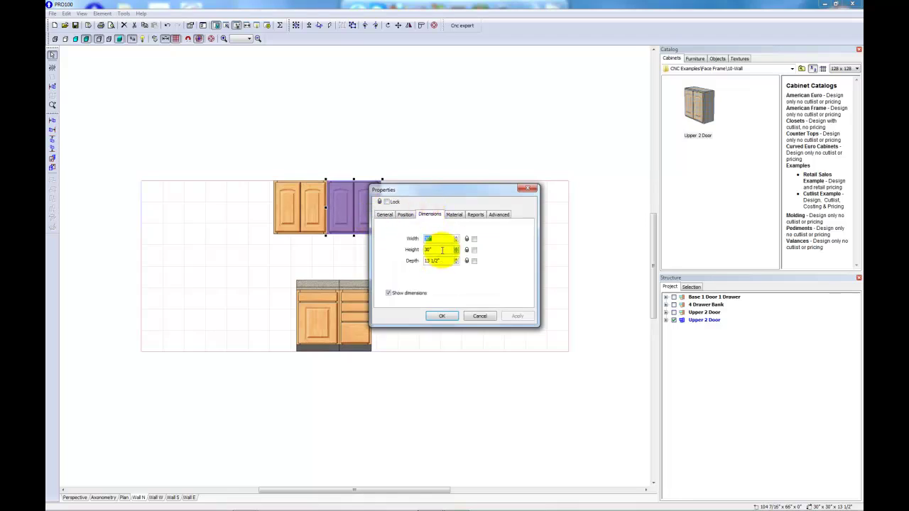
left_click(446, 250)
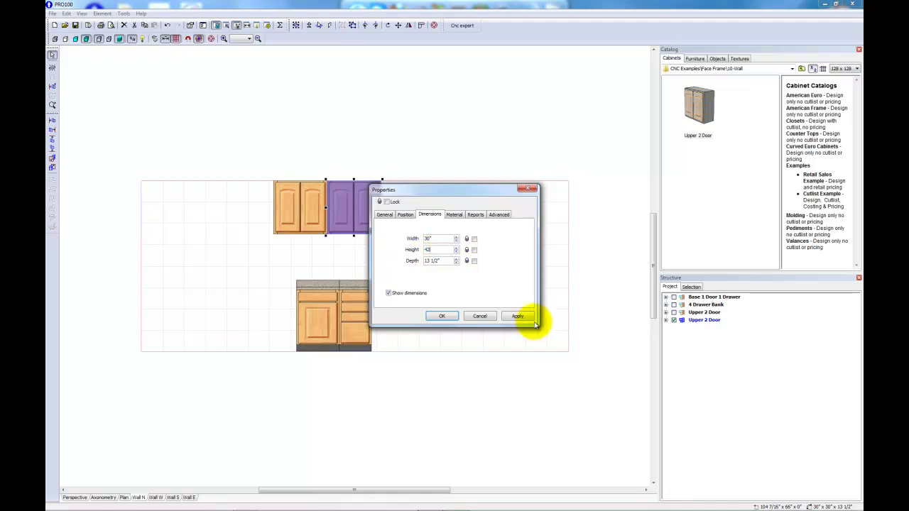
left_click(518, 316)
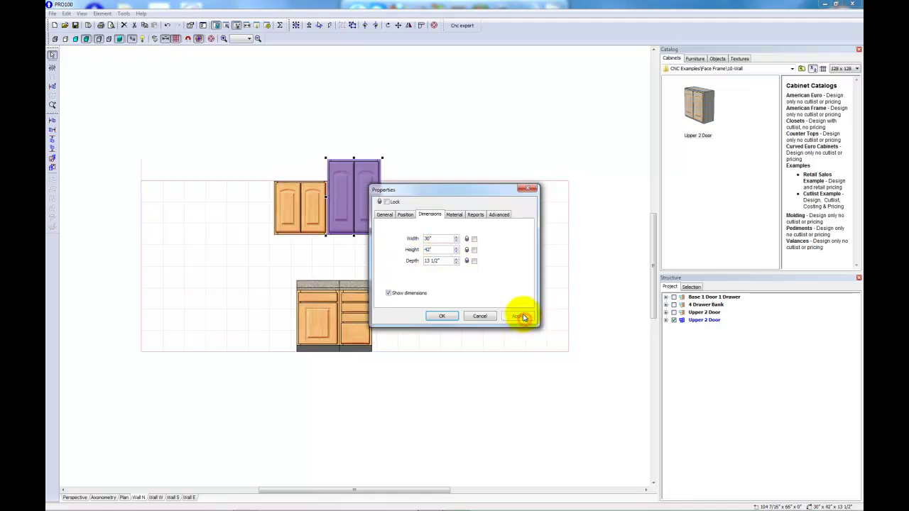
left_click(444, 315)
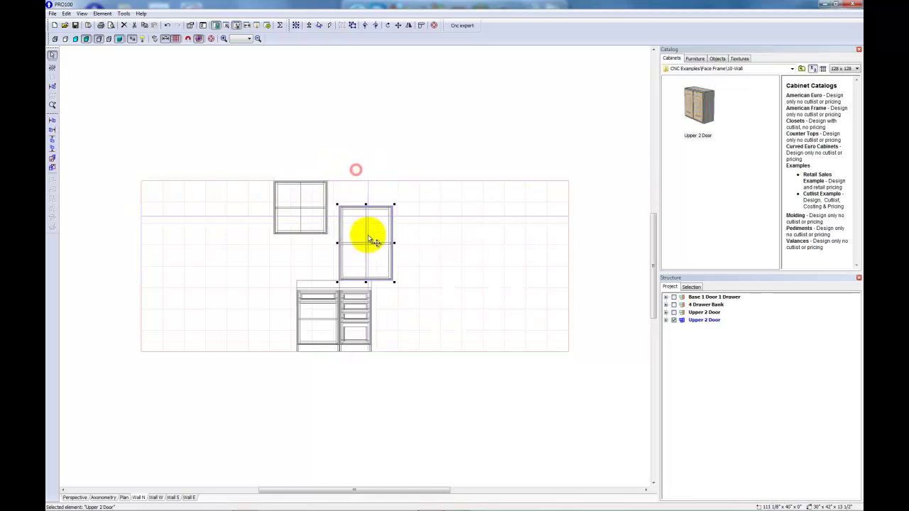
left_click(415, 215)
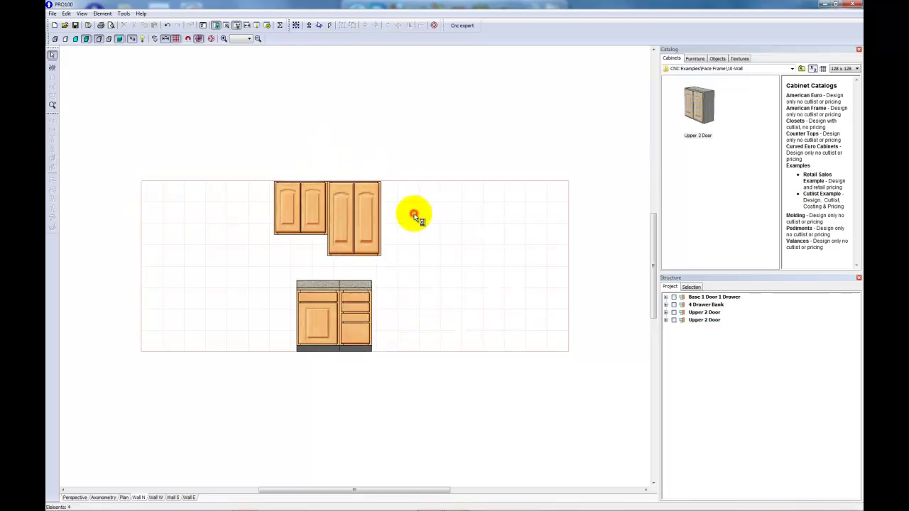
Step: Show the room in perspective, centre the view on the taller upper cabinet and view the cabinets at an angle from above
left_click(74, 497)
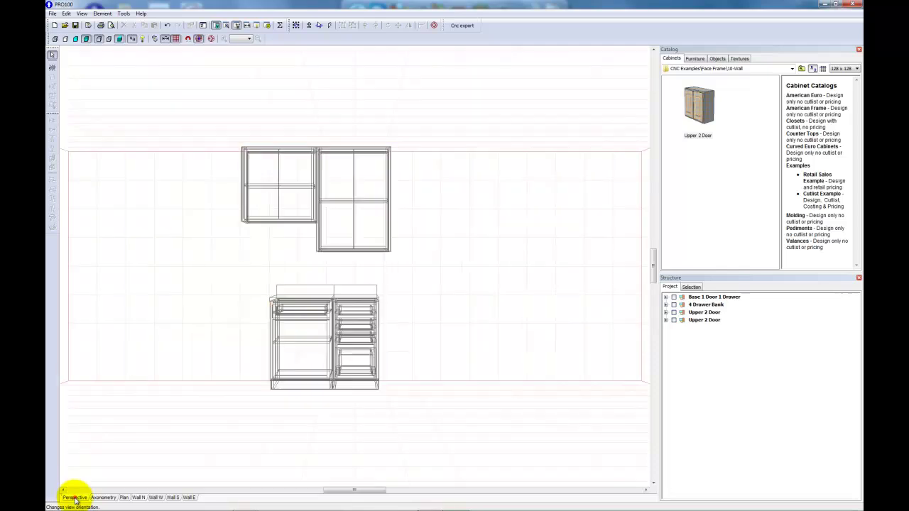
left_click(355, 166)
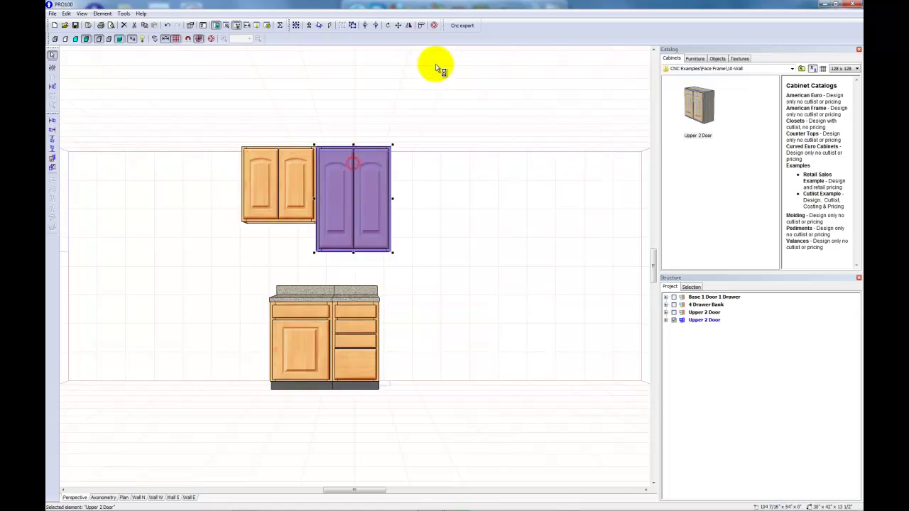
left_click(434, 26)
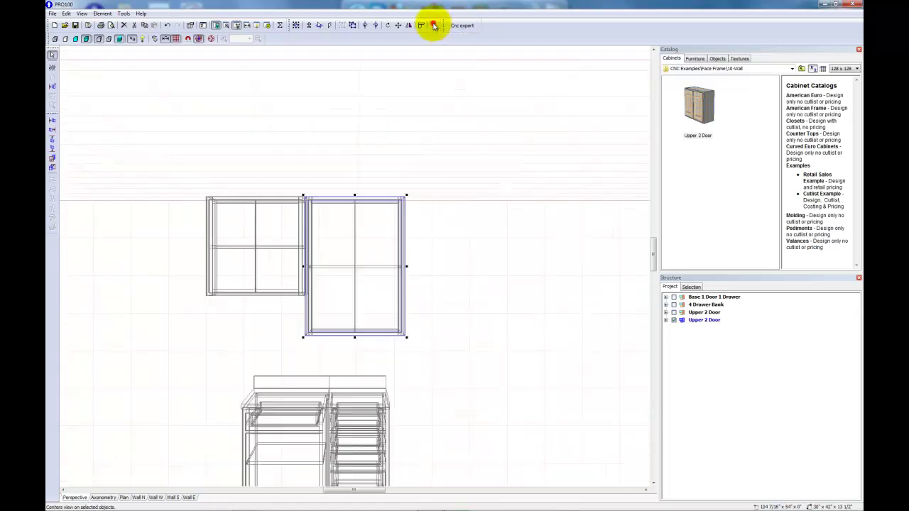
right_click_drag(473, 248, 427, 279)
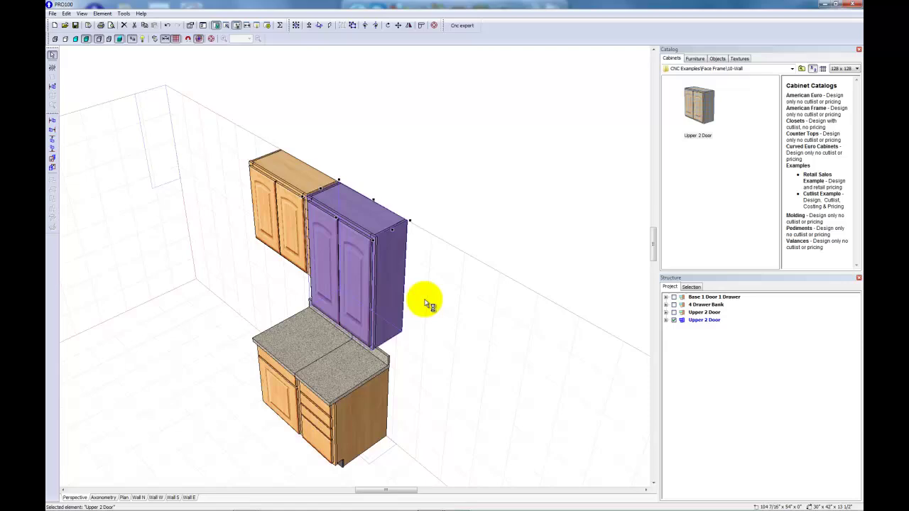
left_click(425, 327)
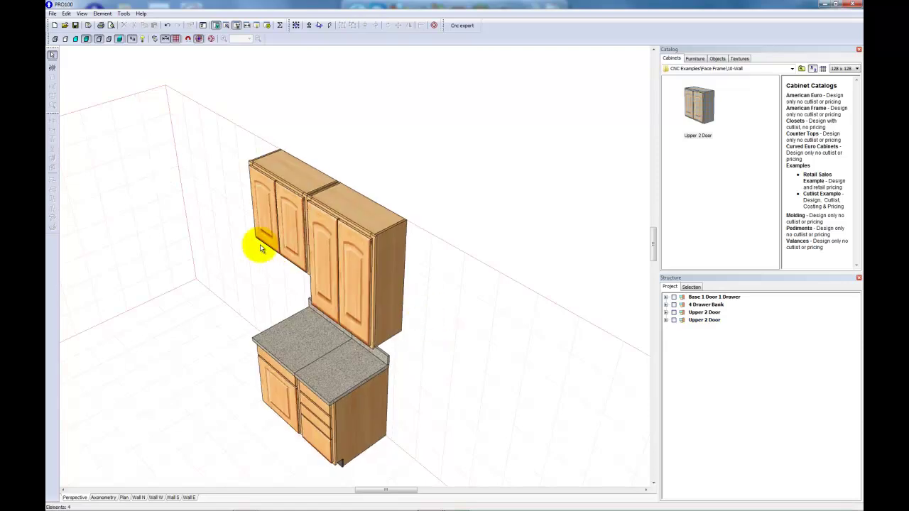
Step: Check the taller upper cabinet's type and construction standard in its cabinet properties
left_click(349, 211)
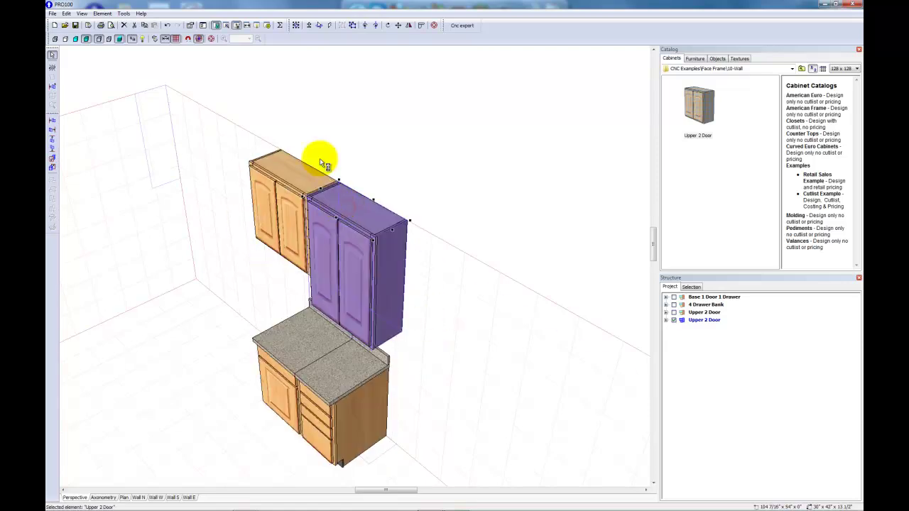
left_click(123, 13)
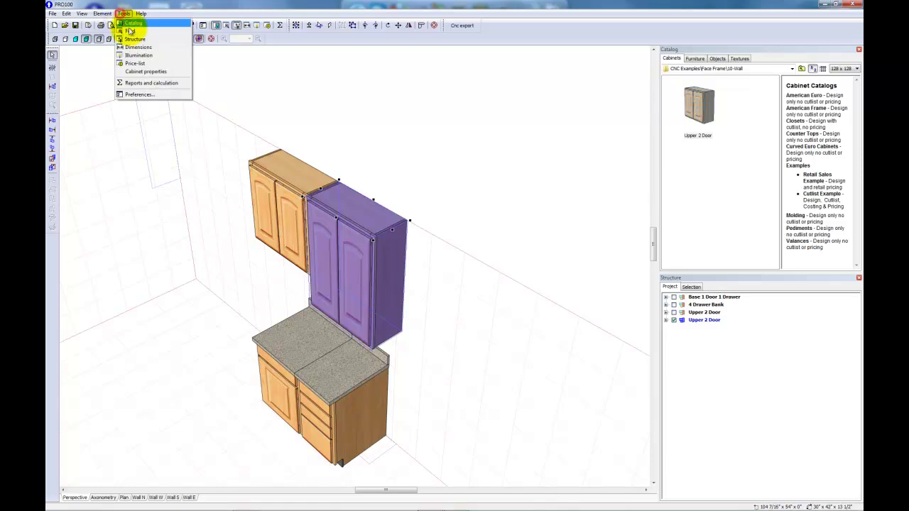
left_click(146, 70)
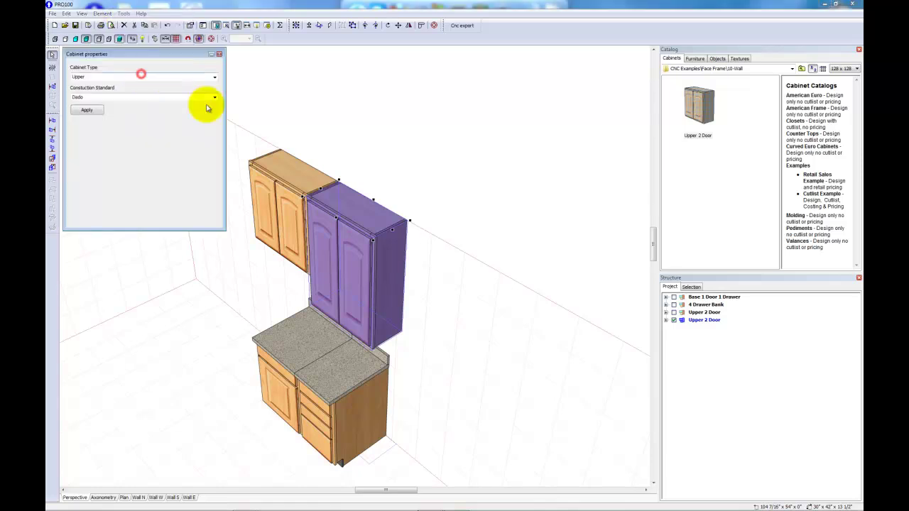
left_click(220, 56)
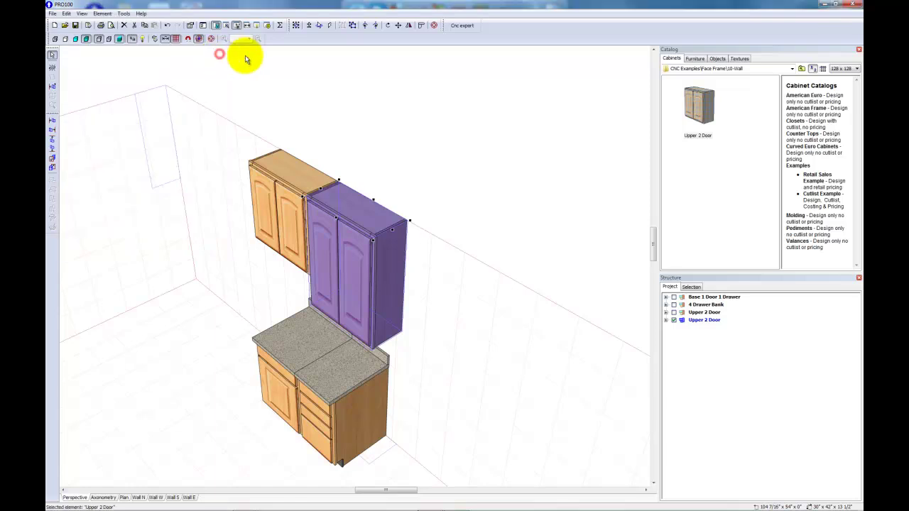
Step: Export the cabinets for CNC to the Desktop as CNC Demo.aip
left_click(462, 25)
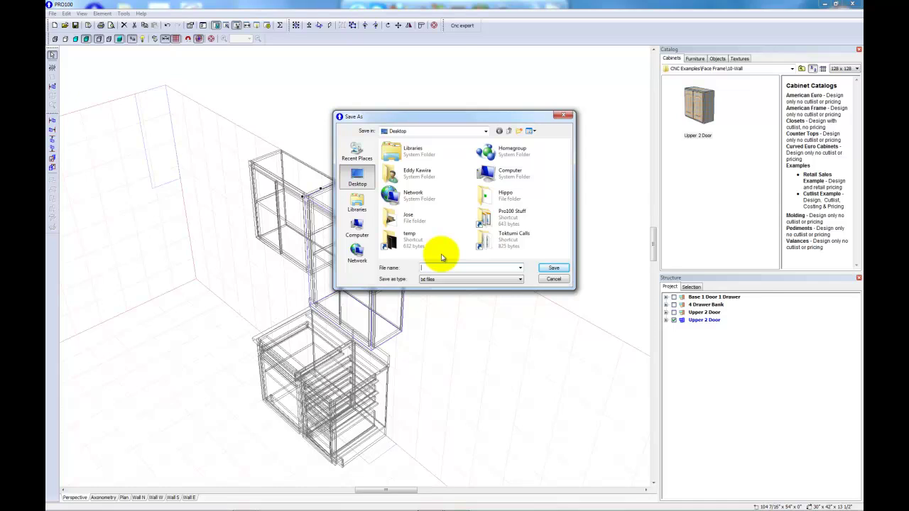
type("CN")
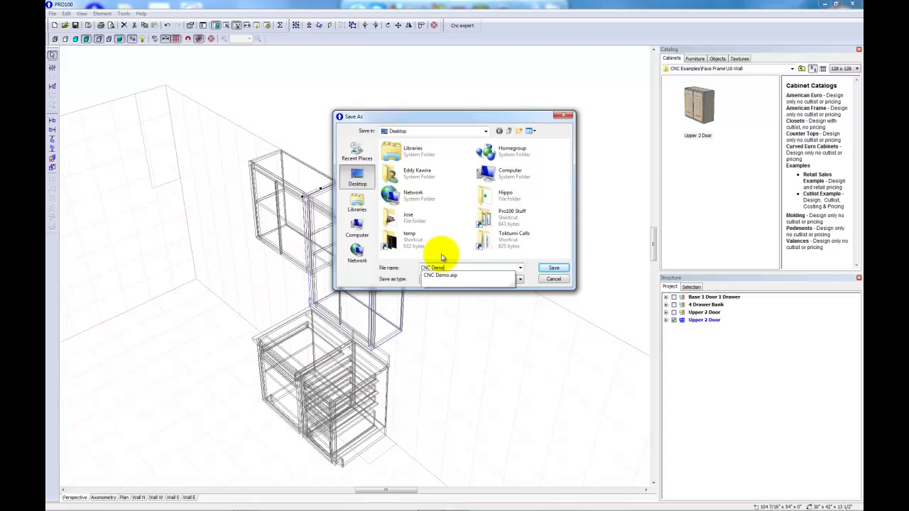
type("C Demo")
left_click(439, 276)
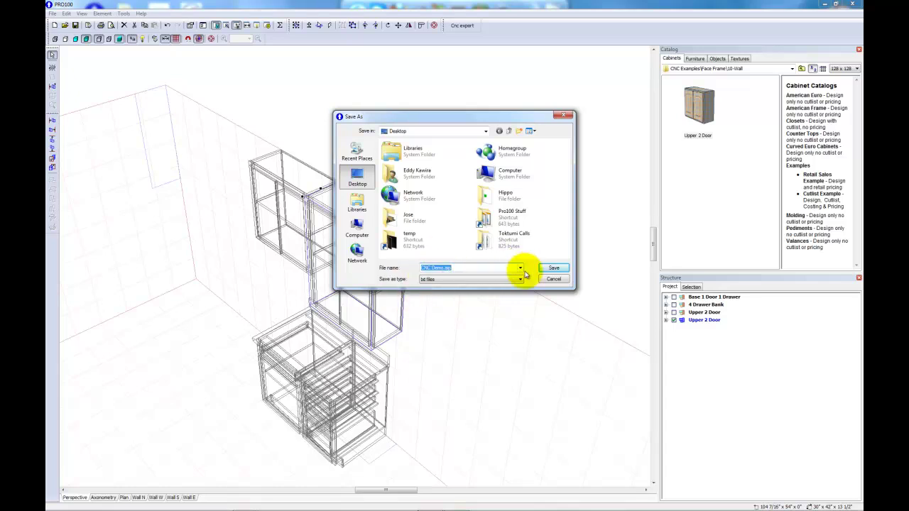
left_click(563, 267)
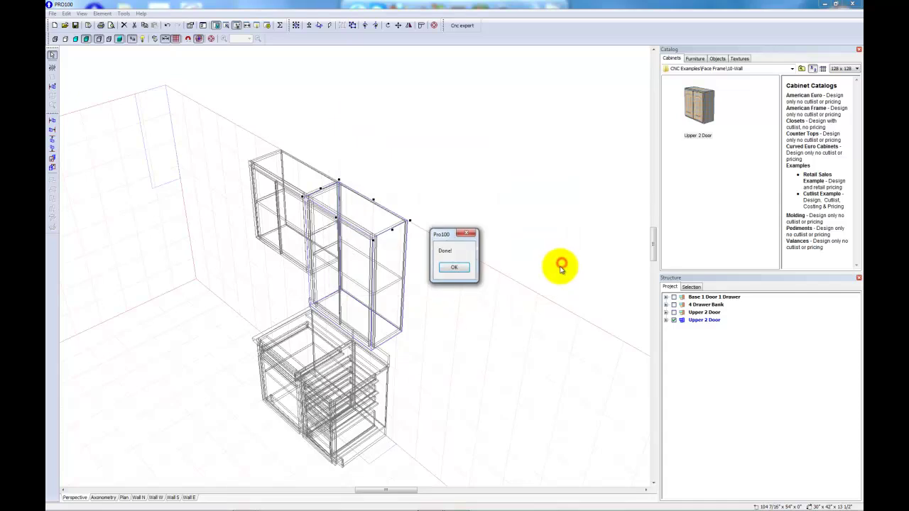
left_click(453, 267)
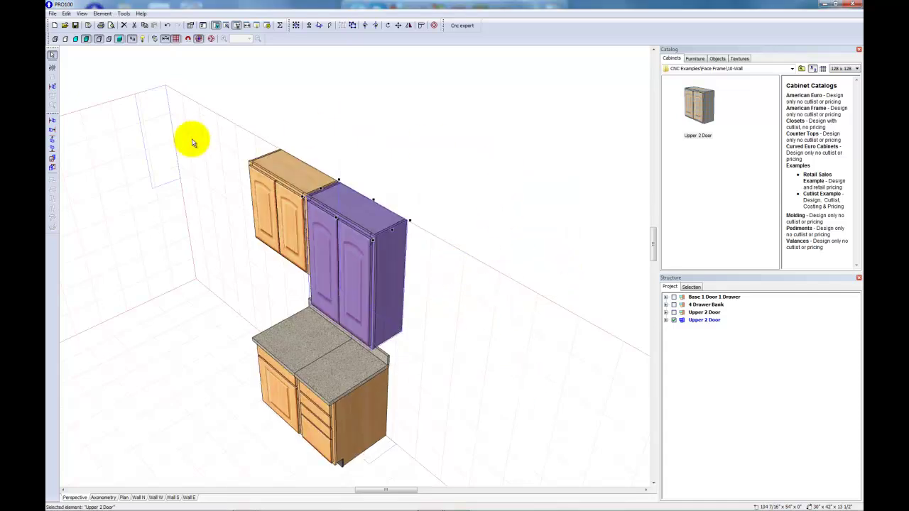
Step: Minimize the design window, locate the exported file on the desktop and start AI Center in evaluation mode
left_click(824, 6)
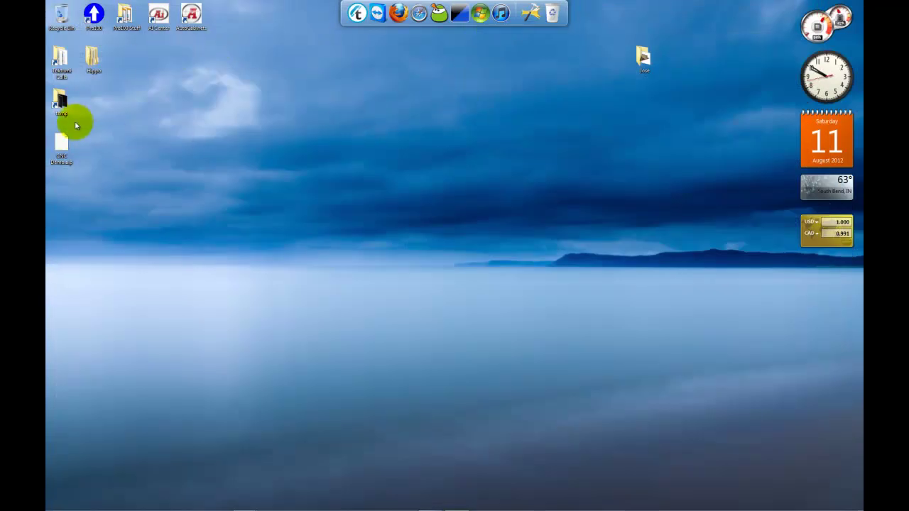
left_click(61, 151)
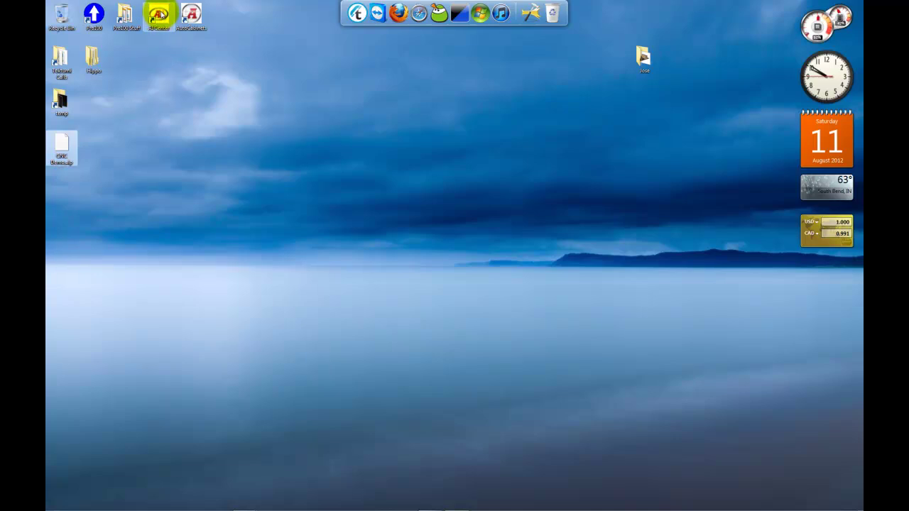
double_click(158, 14)
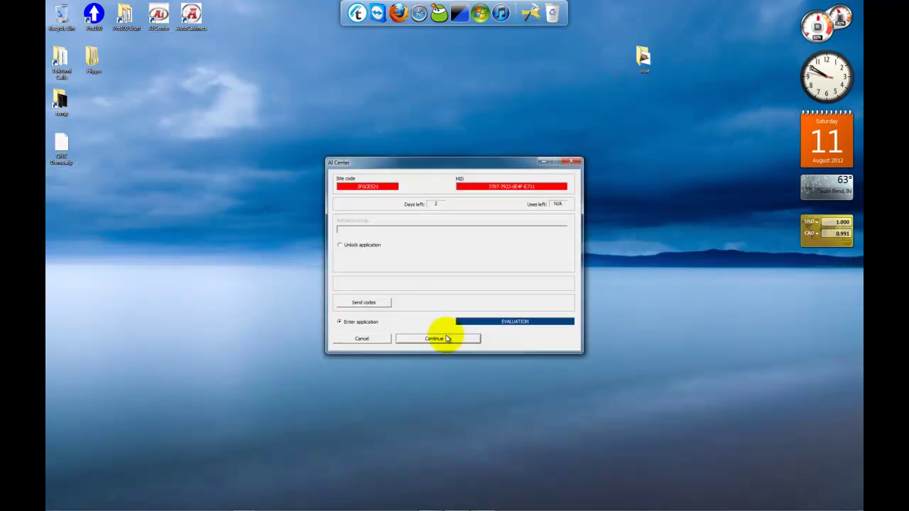
left_click(447, 339)
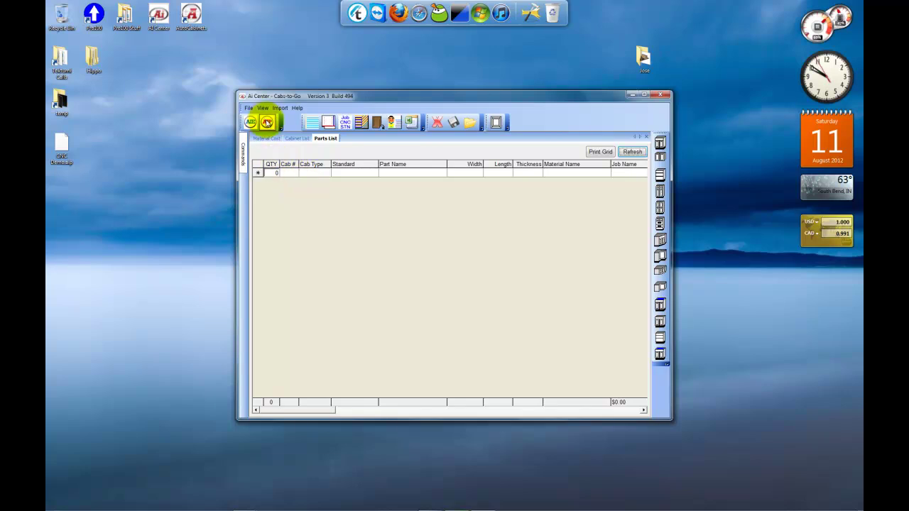
Step: Import CNC Demo.aip from the Desktop, refresh the parts list and look through the imported parts
left_click(267, 122)
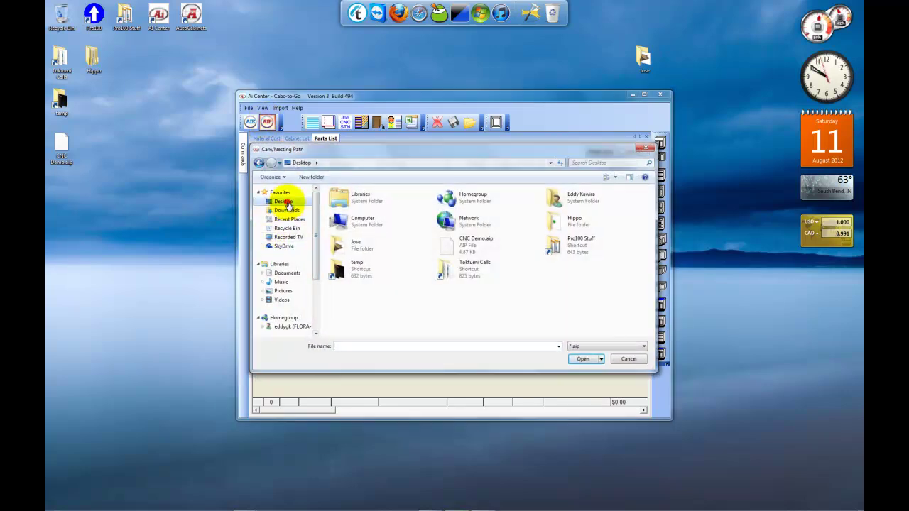
double_click(468, 245)
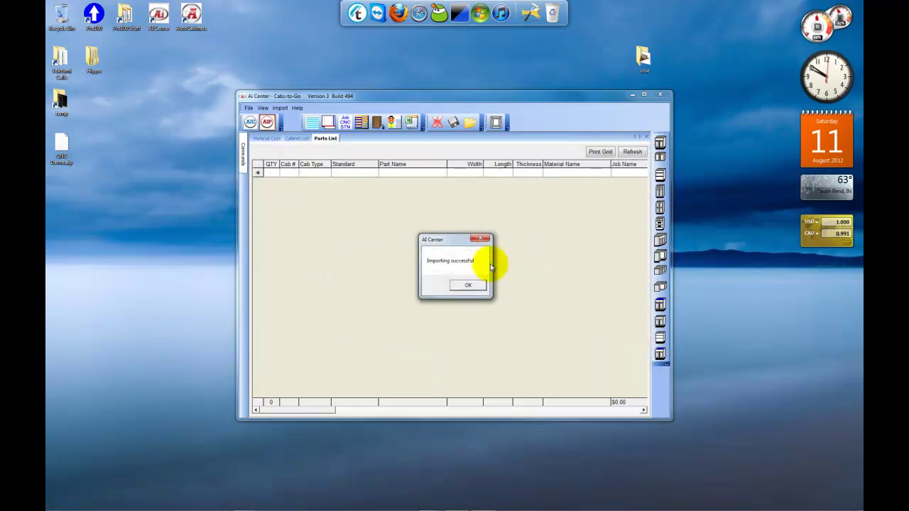
left_click(468, 285)
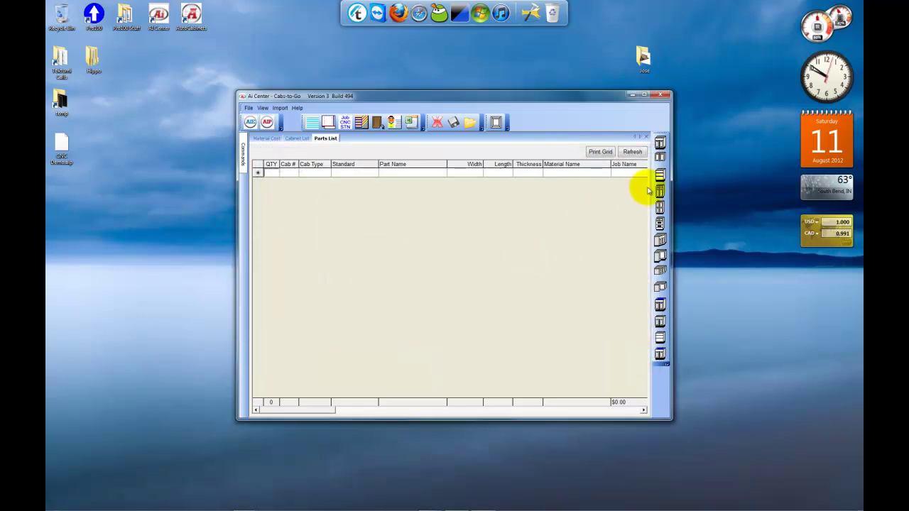
left_click(634, 152)
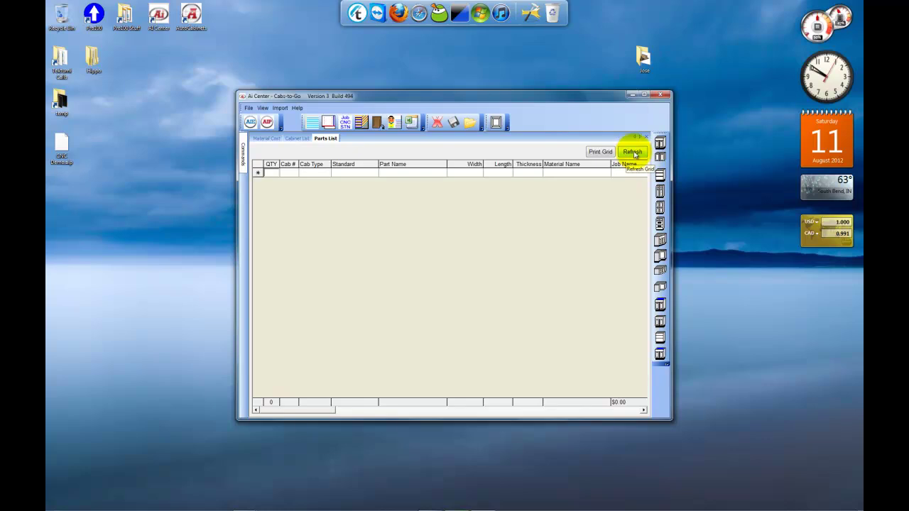
left_click(634, 152)
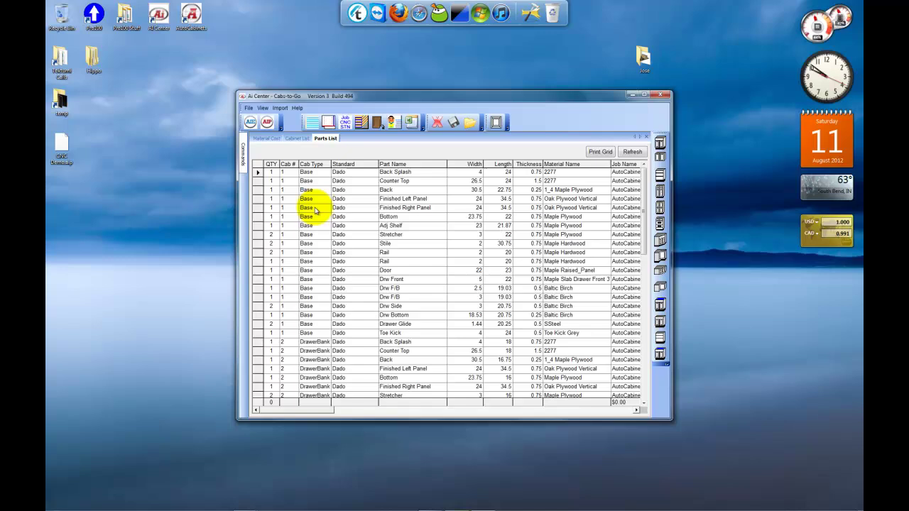
left_click_drag(642, 213, 637, 363)
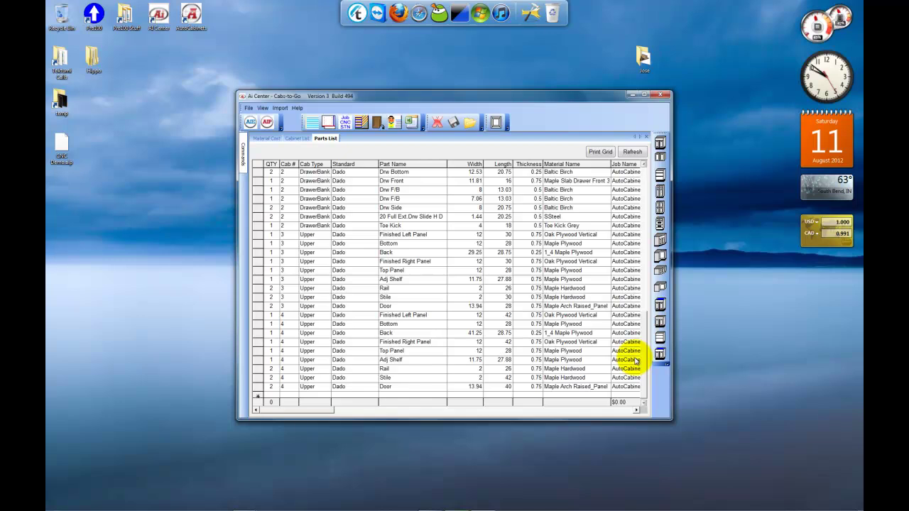
left_click_drag(637, 362, 637, 335)
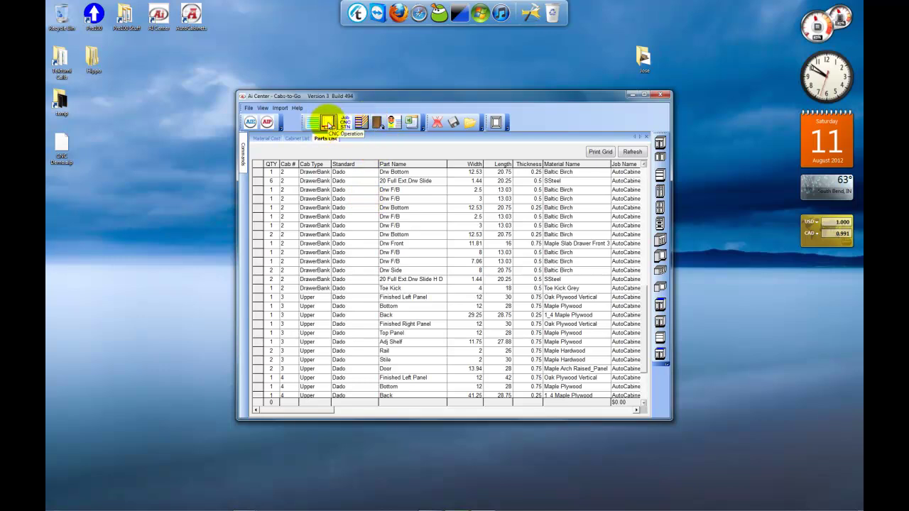
Step: Open the CNC operation settings and switch to PRO100 to compare them with the taller upper cabinet's construction standard
left_click(328, 123)
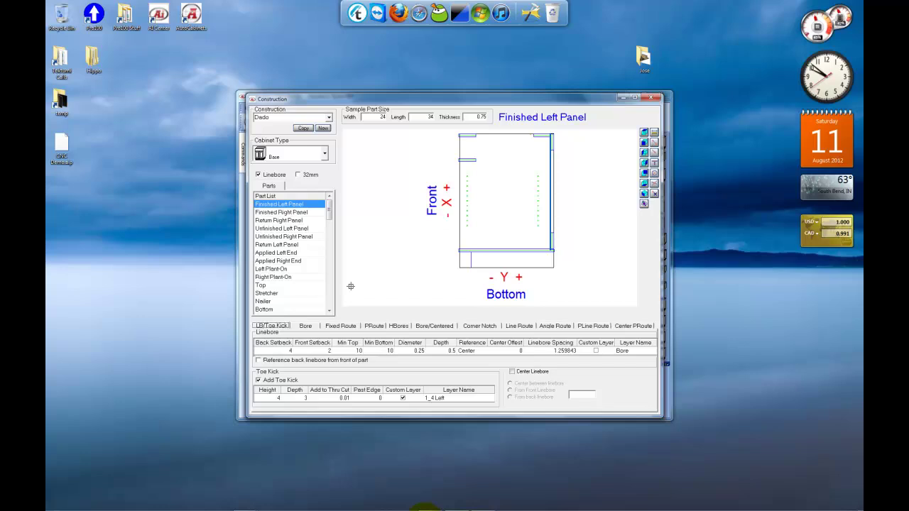
left_click(431, 504)
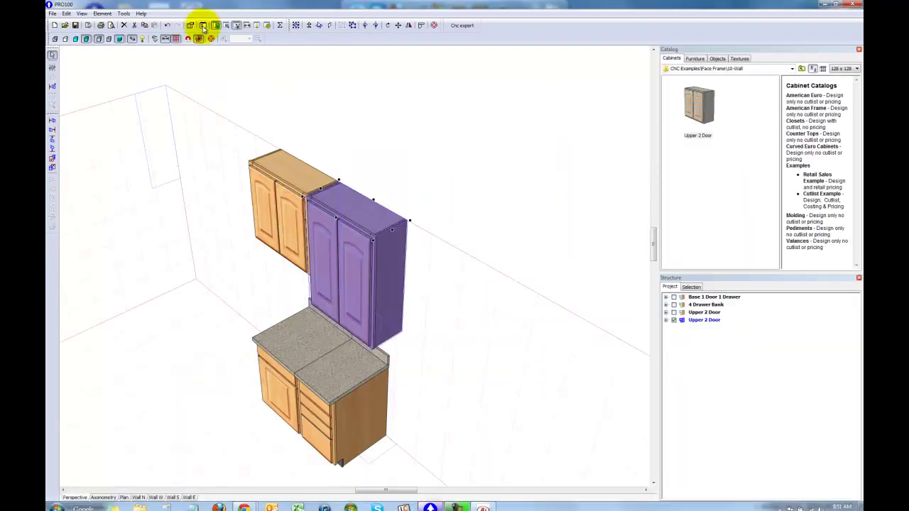
left_click(124, 14)
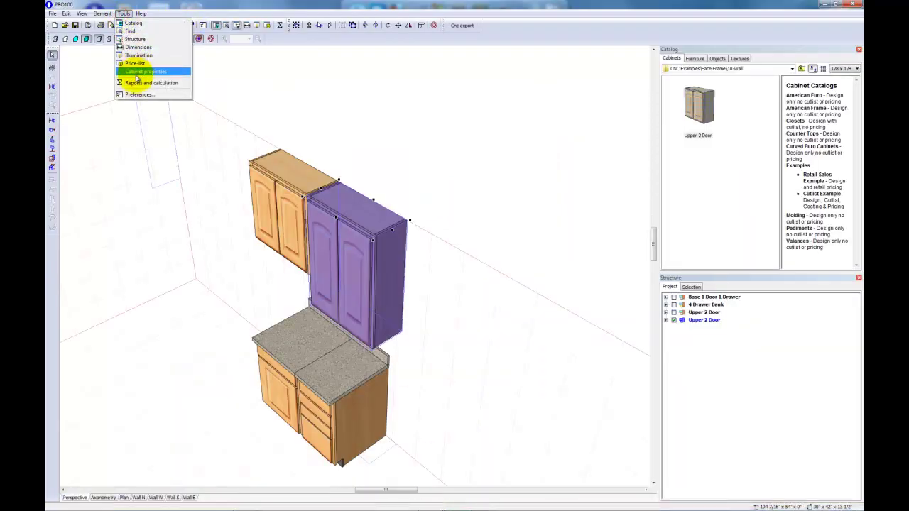
left_click(140, 73)
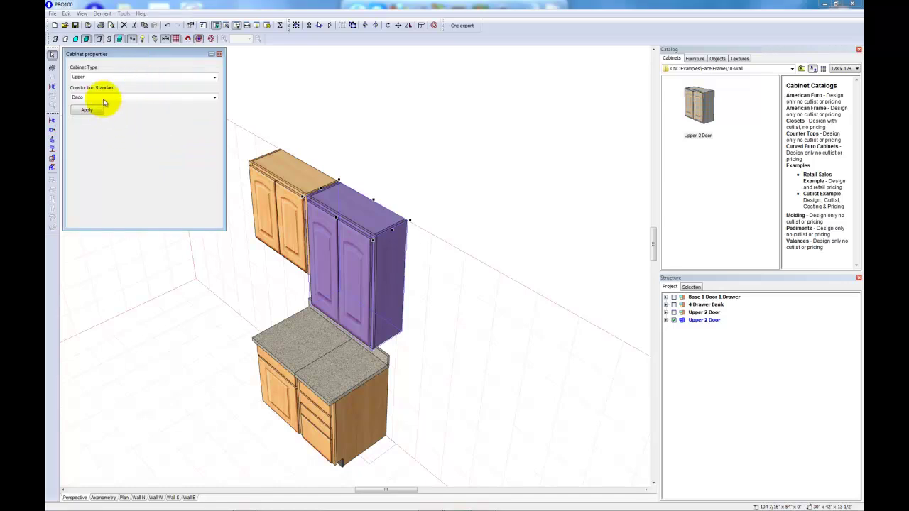
left_click(219, 56)
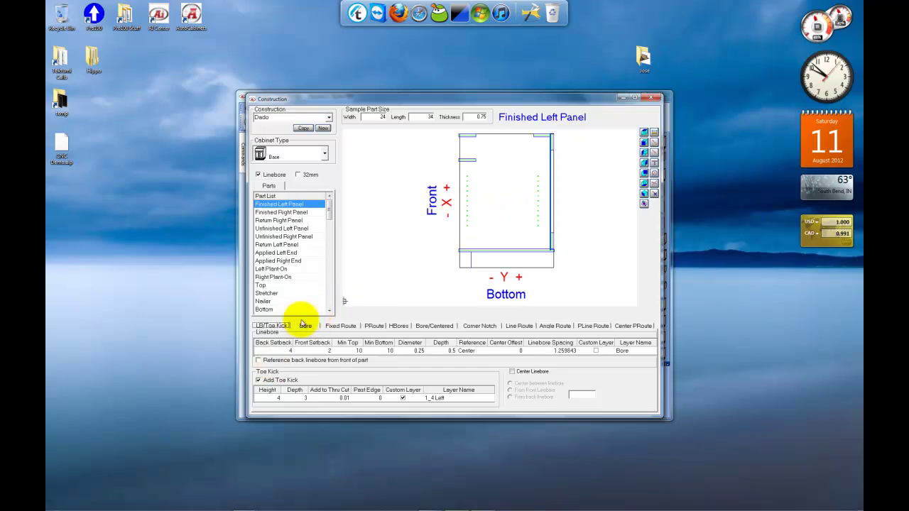
Step: Examine the fixed routes, PRoutes, and linebore and toe kick settings of the Dado base cabinet's Finished Left Panel
left_click(337, 326)
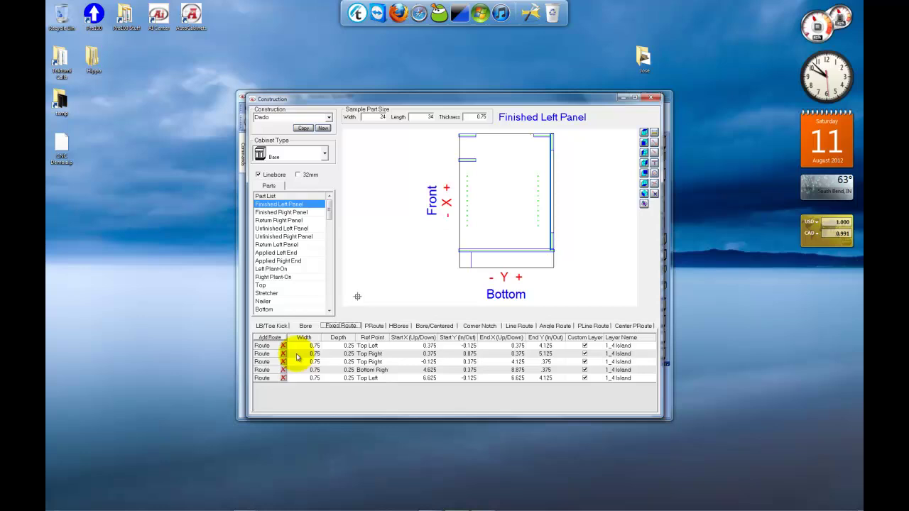
left_click(374, 326)
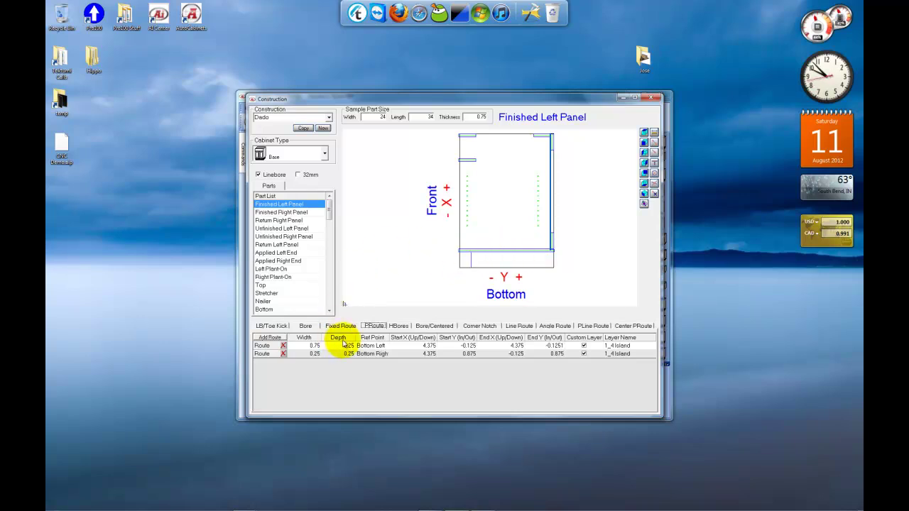
left_click(269, 326)
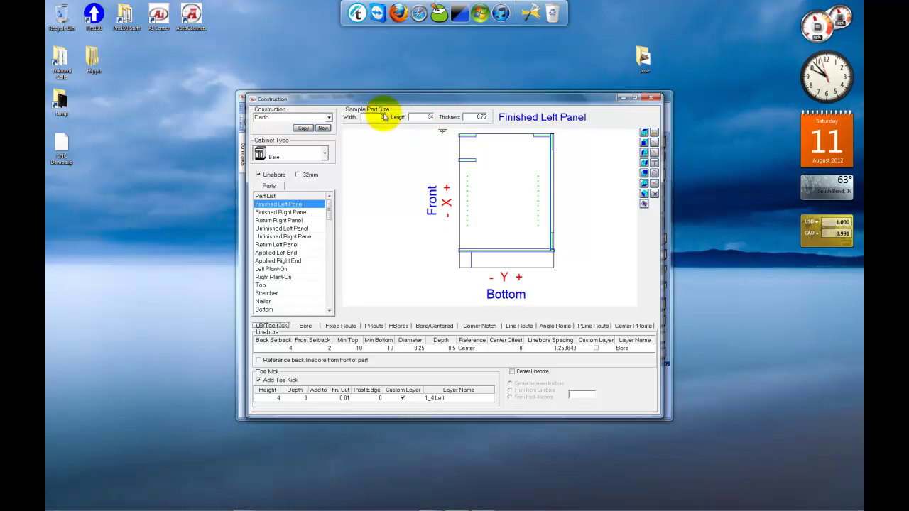
Step: Preview the Finished Left Panel with a sample part length of 64 and restore the length to 34
left_click_drag(422, 119, 439, 121)
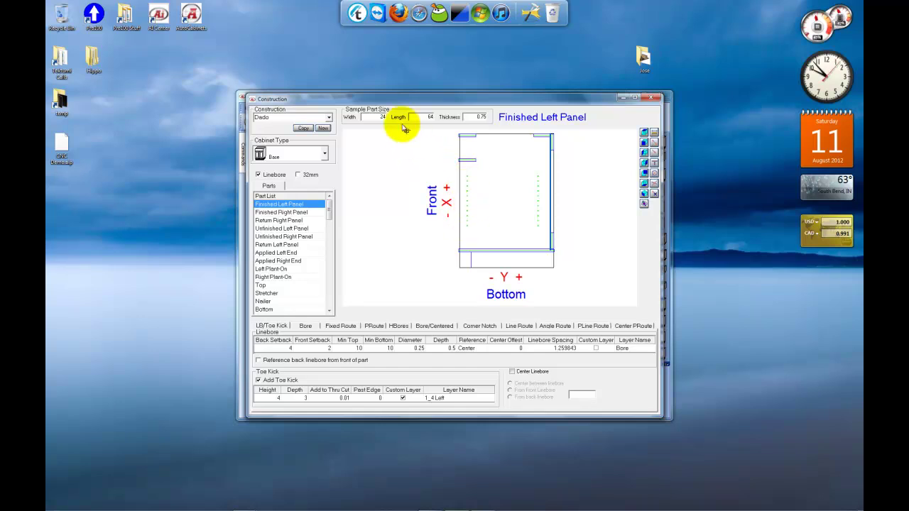
left_click(376, 117)
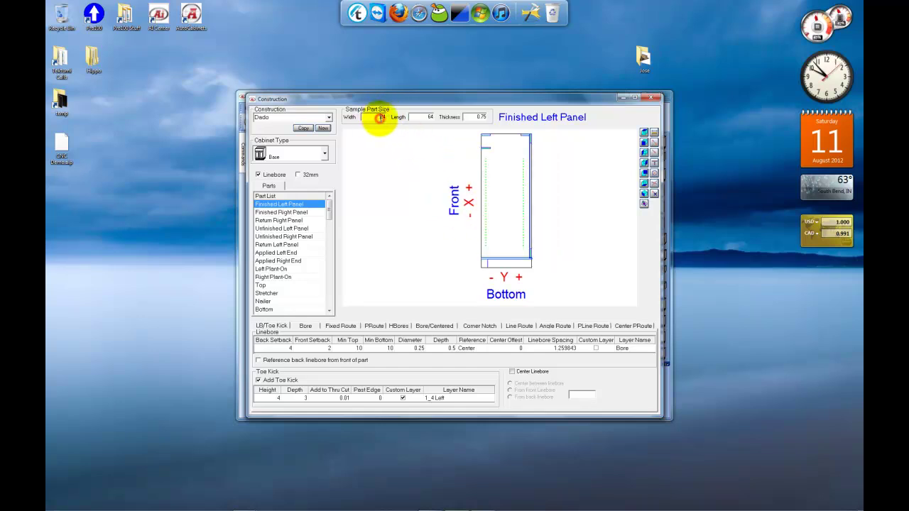
double_click(427, 117)
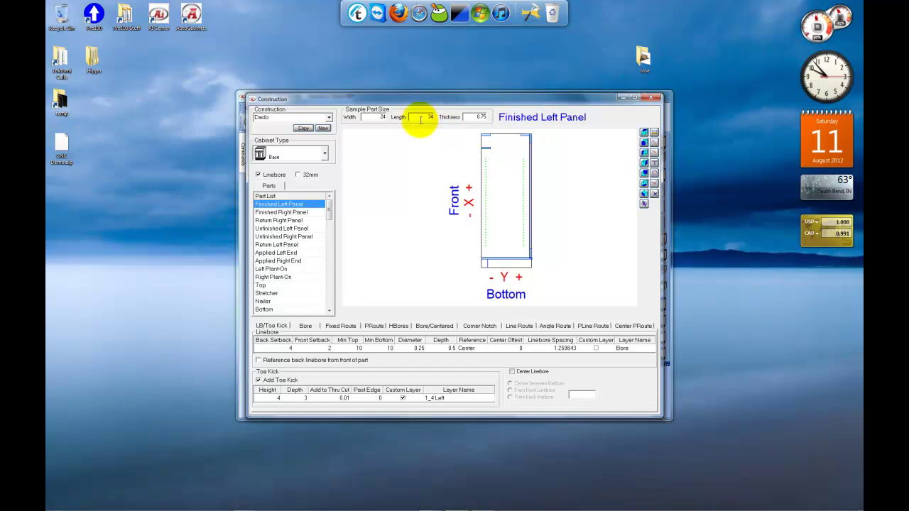
left_click(372, 118)
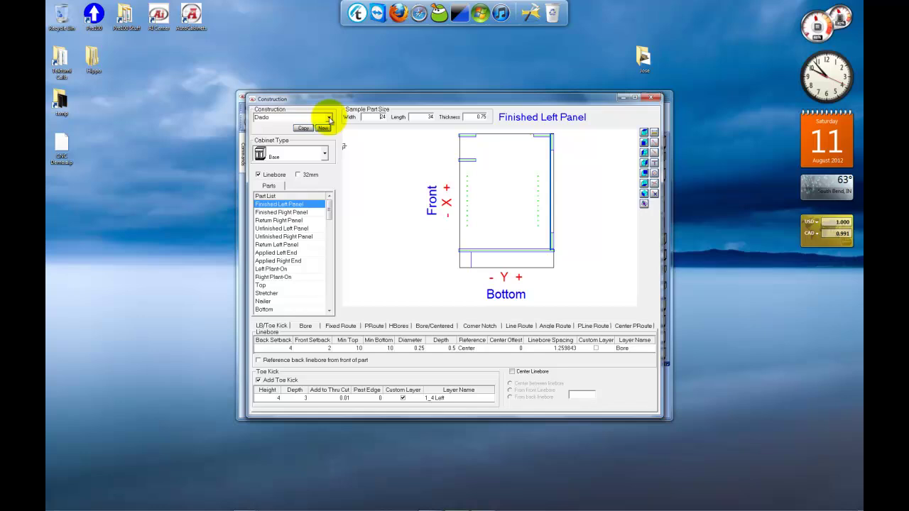
Step: Display the Dowel construction of the Finished Left Panel and recheck the taller upper cabinet's construction standard in PRO100
left_click(329, 118)
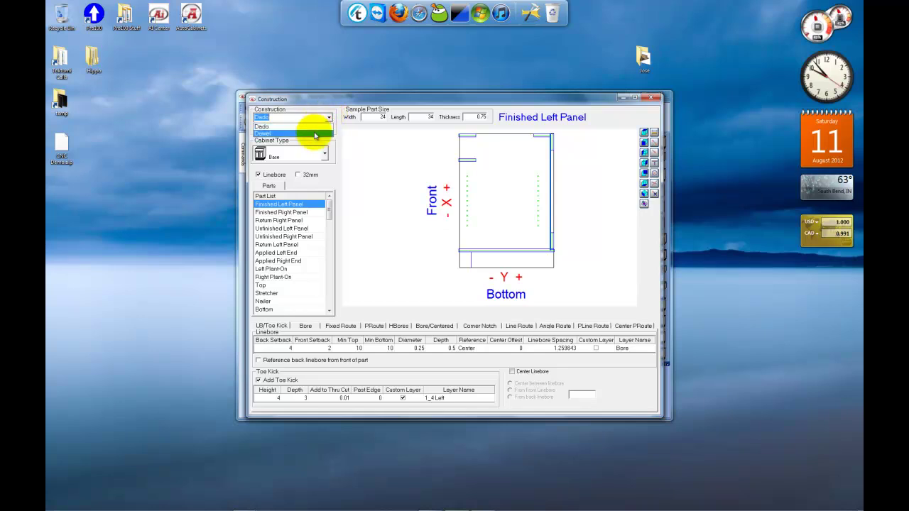
left_click(315, 133)
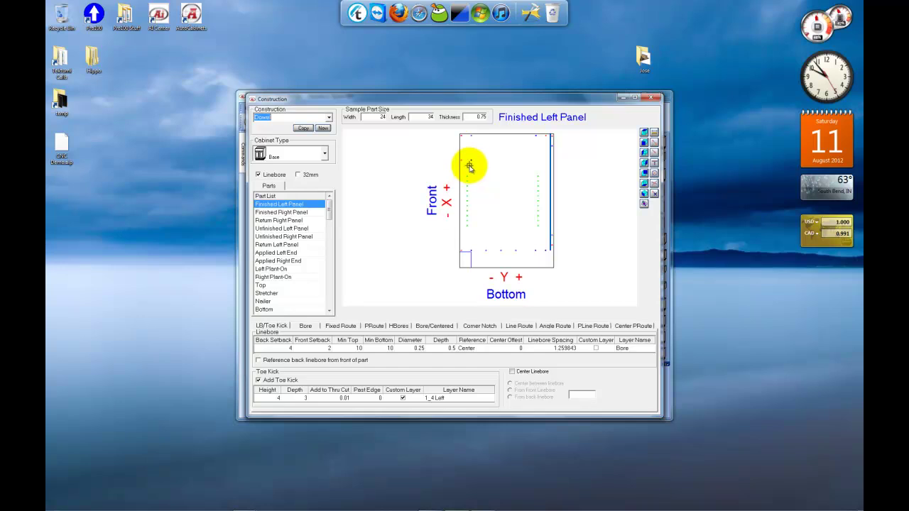
mouse_move(430, 503)
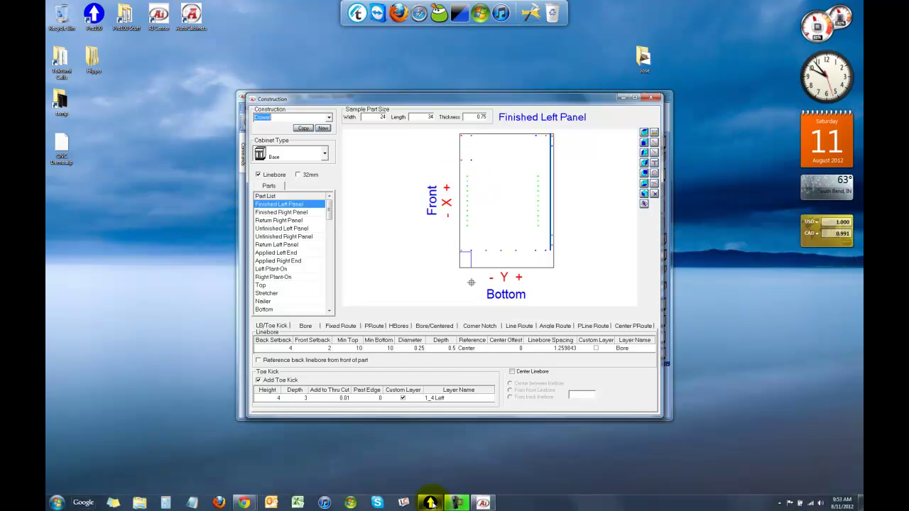
left_click(430, 502)
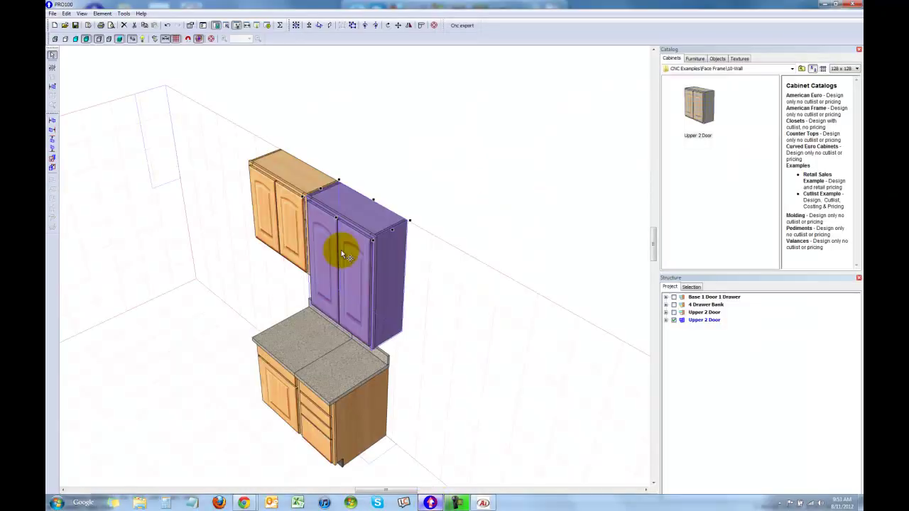
left_click(122, 14)
left_click(141, 74)
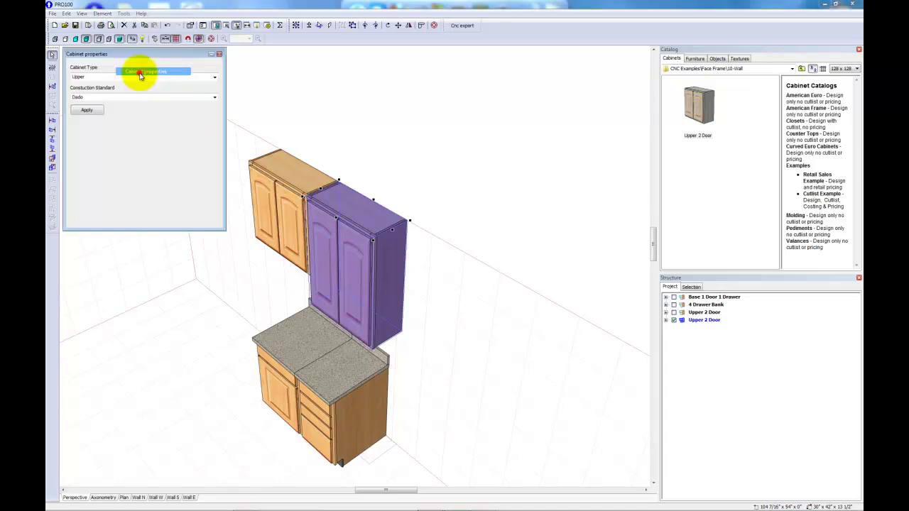
left_click(219, 54)
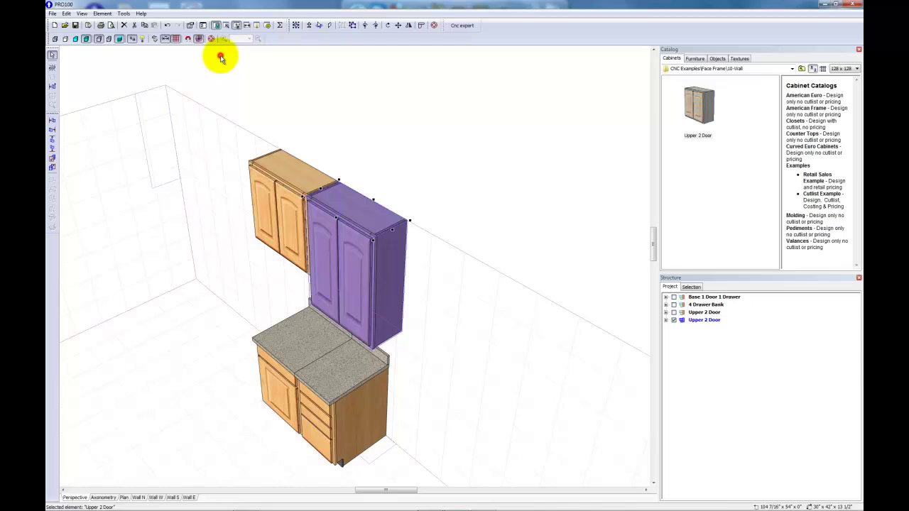
left_click(825, 6)
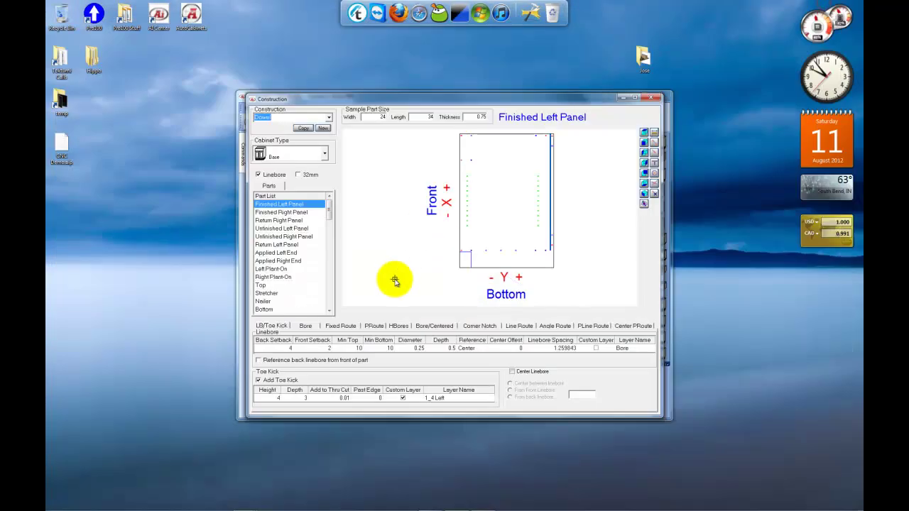
Step: Set the construction back to Dado and close the construction settings
left_click(329, 118)
left_click(298, 127)
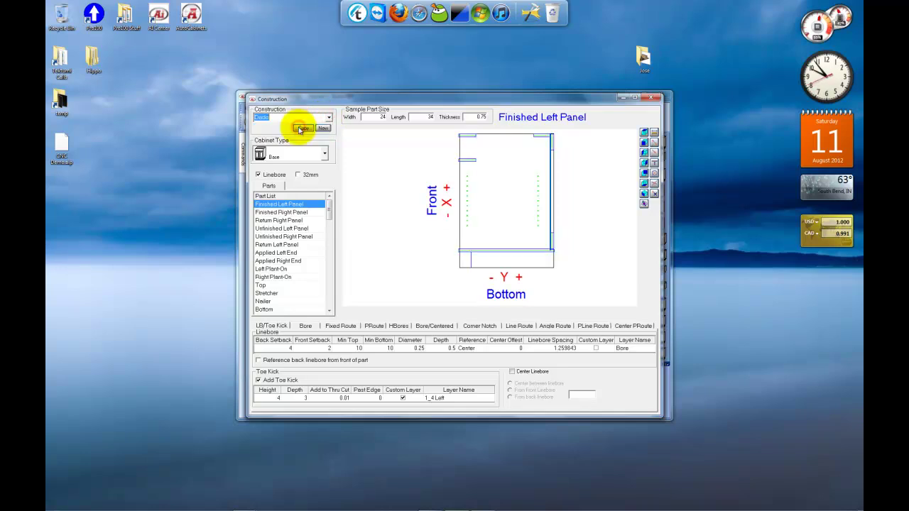
left_click(657, 100)
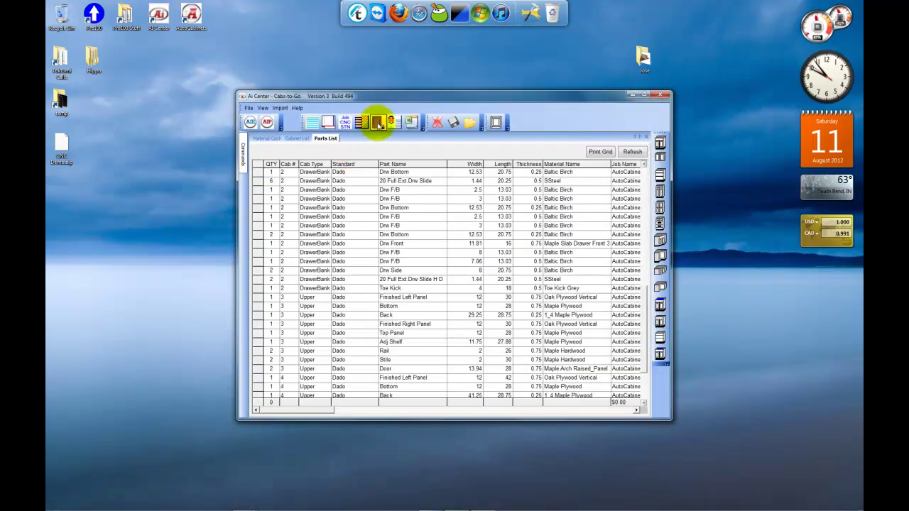
Step: Open the file export settings for RouterCAM and copy the DXF output path
left_click(378, 124)
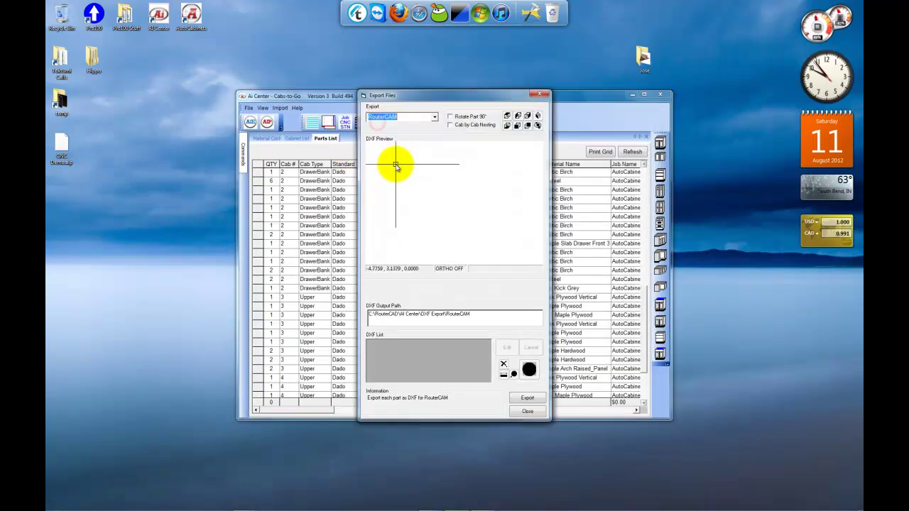
left_click(484, 318)
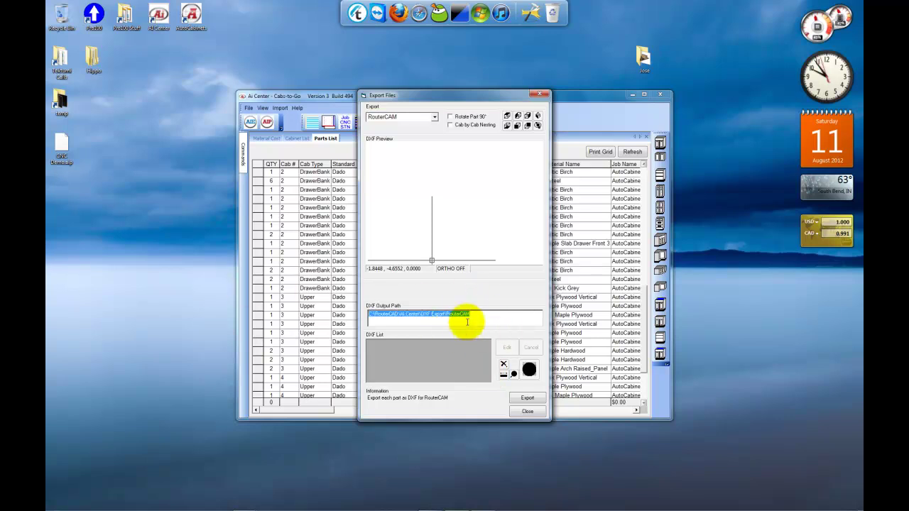
left_click(495, 313)
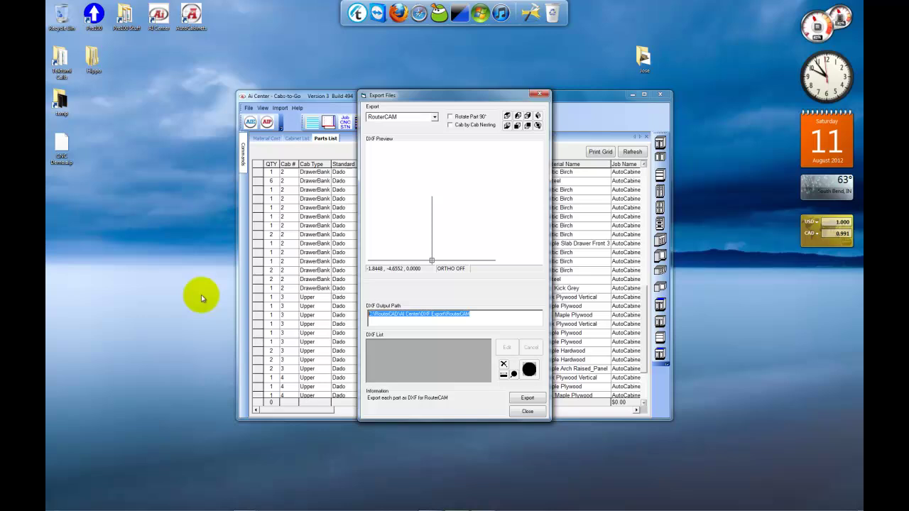
Step: Open the folder C:\RouterCAD\AI Center\DXF Export\RouterCAM in Windows and delete all the files in it
mouse_move(151, 494)
key("super+r")
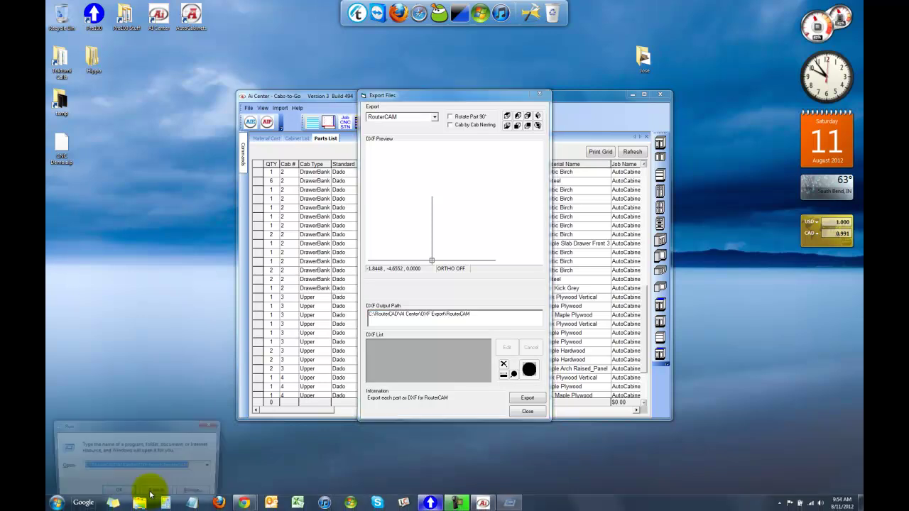
type("C:\\RouterCAD\\AI Center\\DXF Export\\RouterCAM")
key("Return")
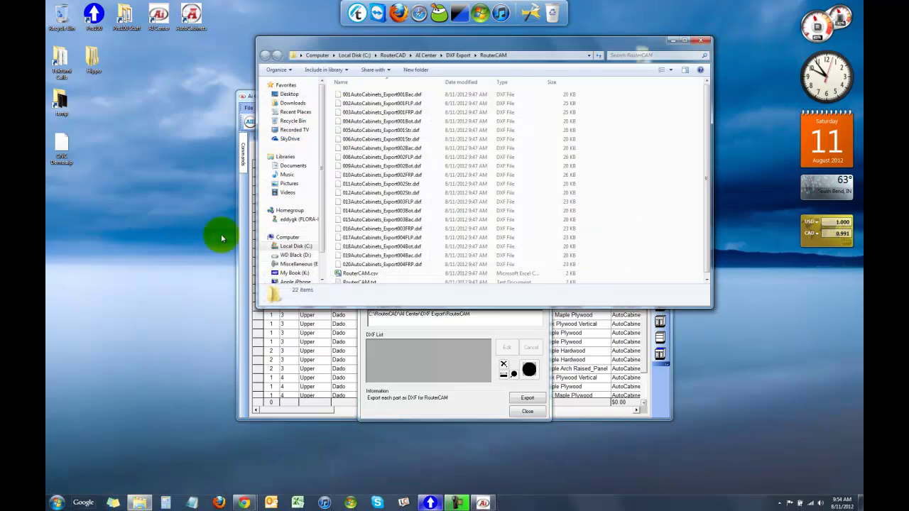
key("ctrl+a")
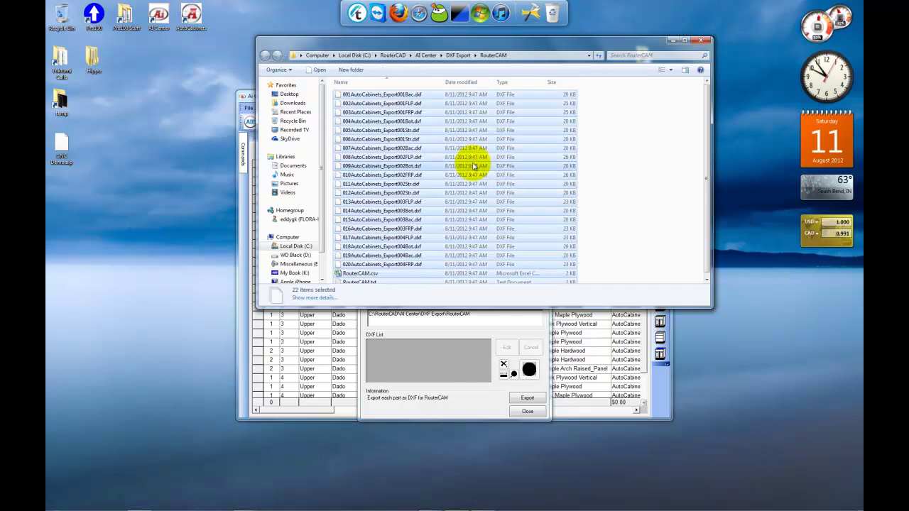
key("Delete")
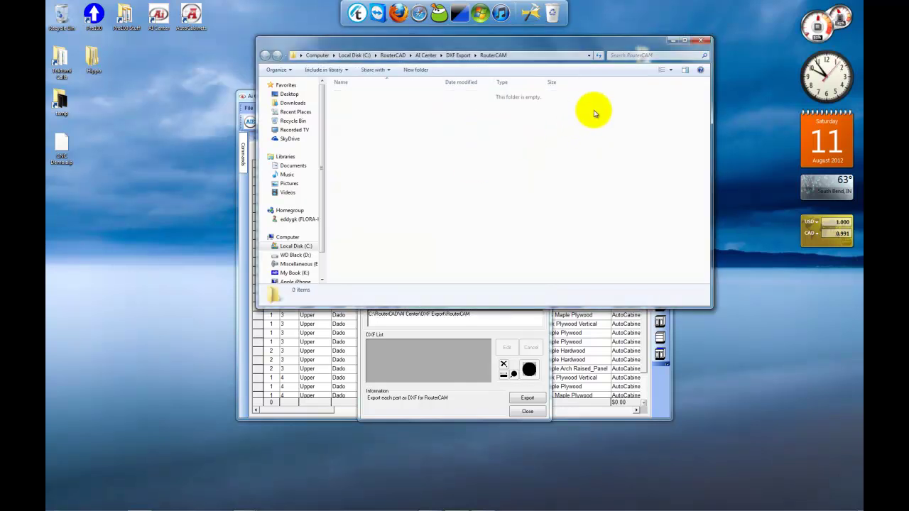
Step: Export each part as DXF for RouterCAM, close the export settings and check the exported files in the output folder
left_click_drag(647, 50, 750, 149)
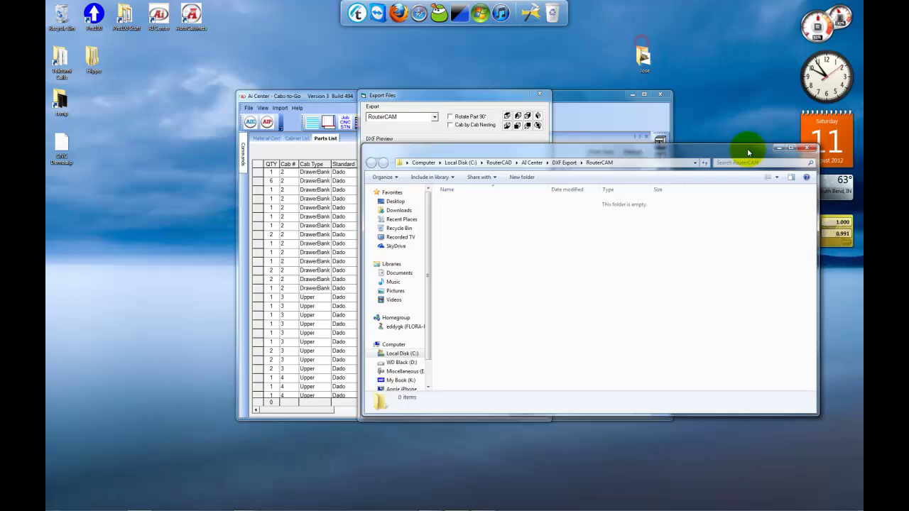
left_click(469, 98)
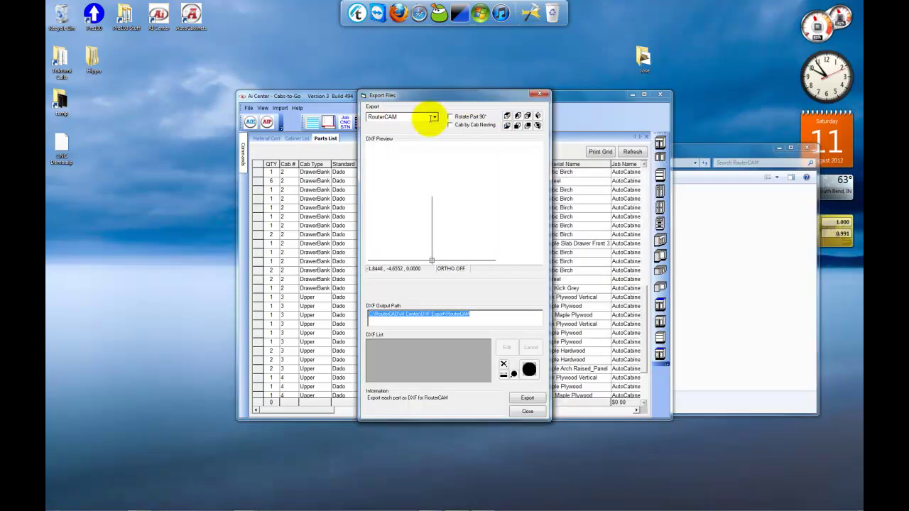
left_click(434, 118)
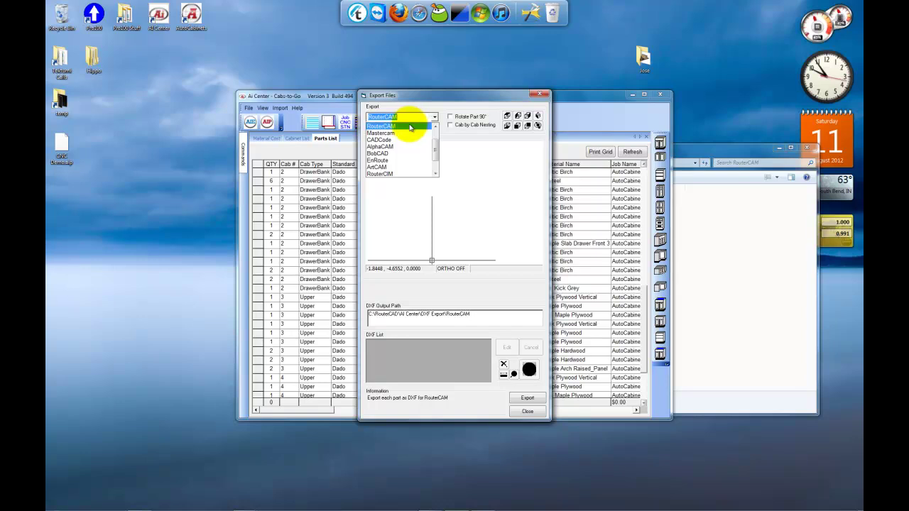
left_click(410, 127)
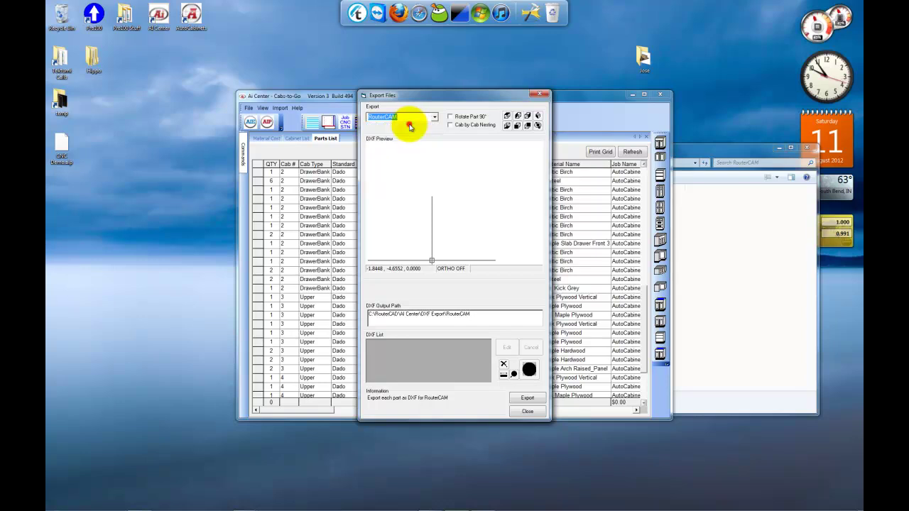
left_click(527, 398)
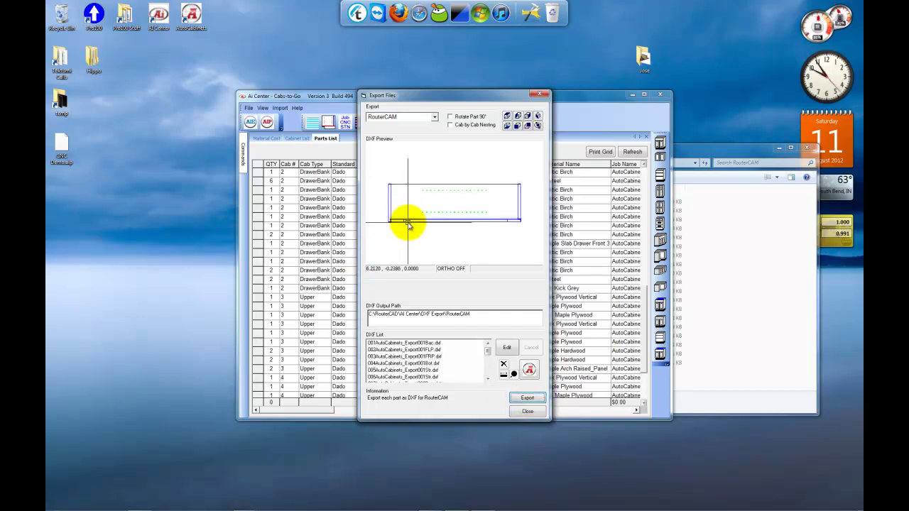
left_click(526, 412)
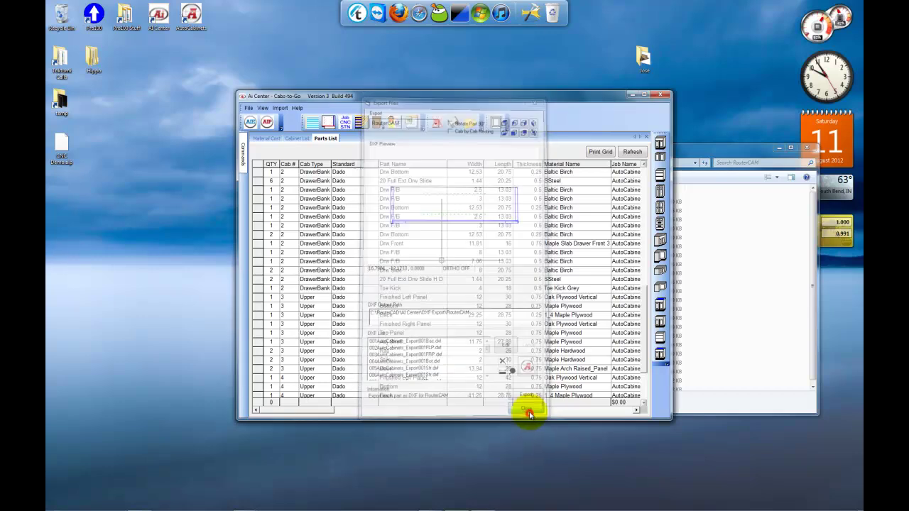
left_click(731, 226)
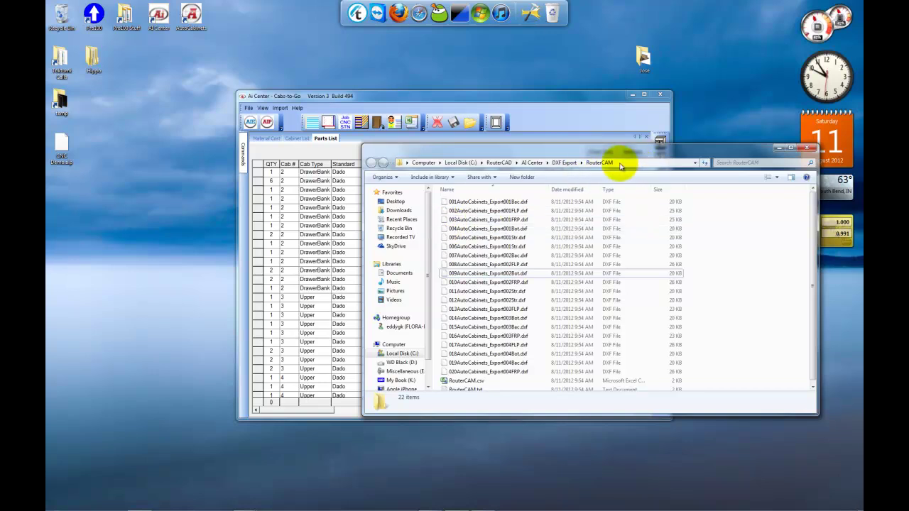
Step: Launch AutoCabinets in evaluation mode and open the Nesting window in RouterCAD
double_click(190, 15)
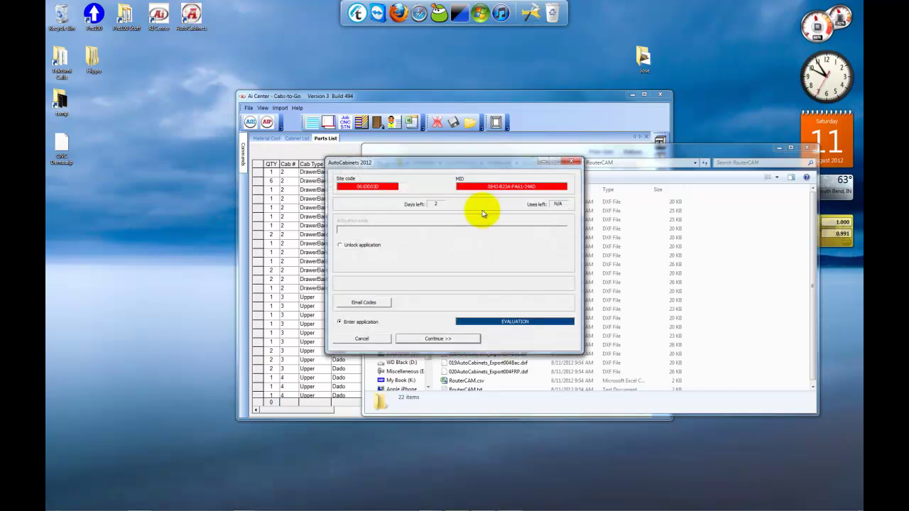
left_click(442, 335)
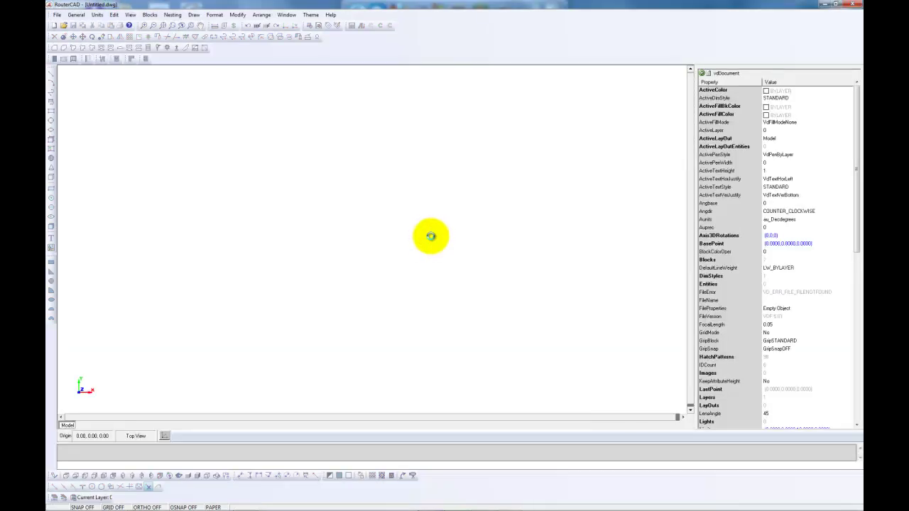
left_click(171, 14)
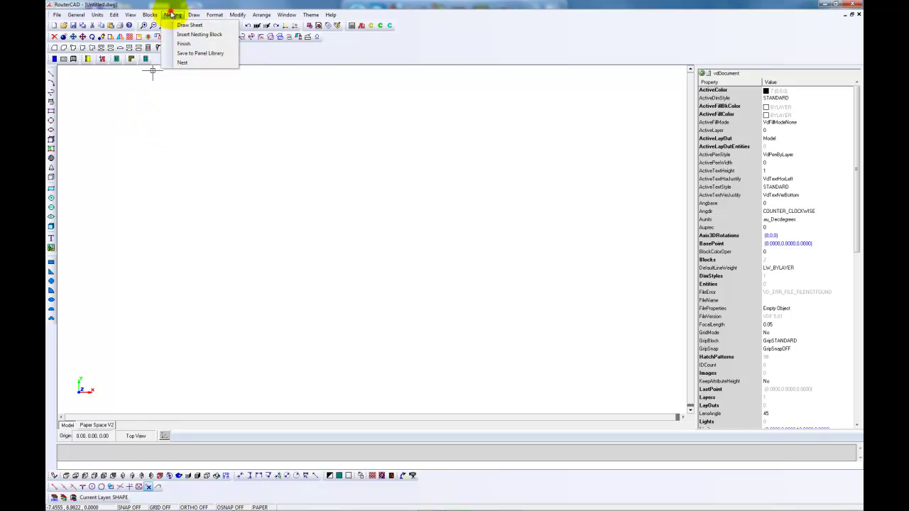
left_click(209, 65)
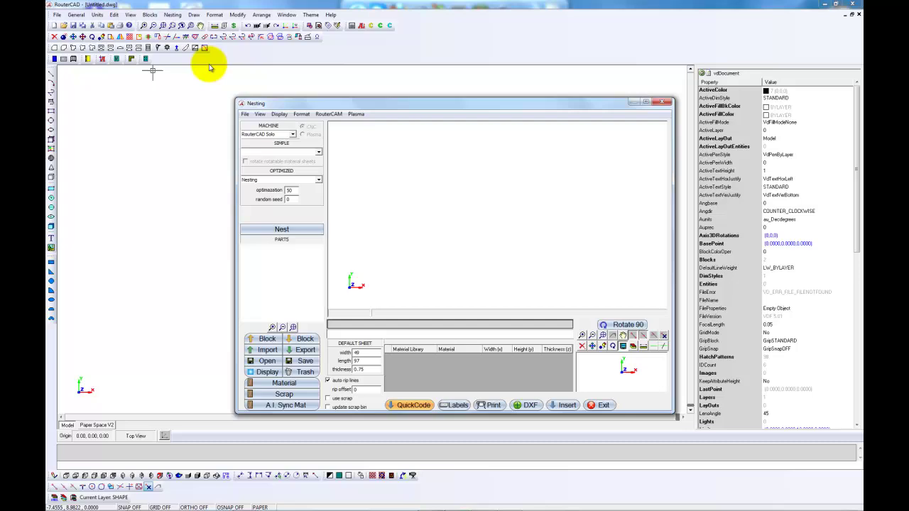
Step: Import RouterCAM.txt with the Standard positioning scheme and bounding box option, and nest the parts onto sheets
left_click(264, 350)
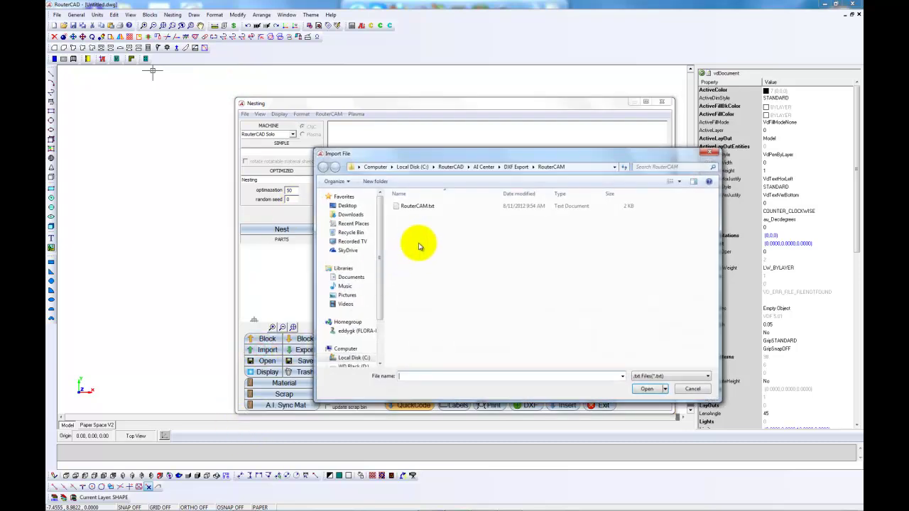
double_click(411, 207)
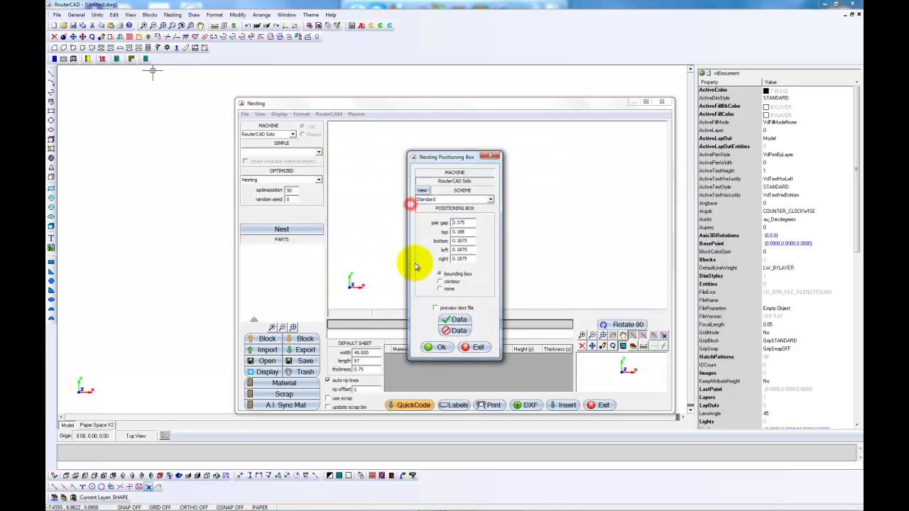
left_click(439, 348)
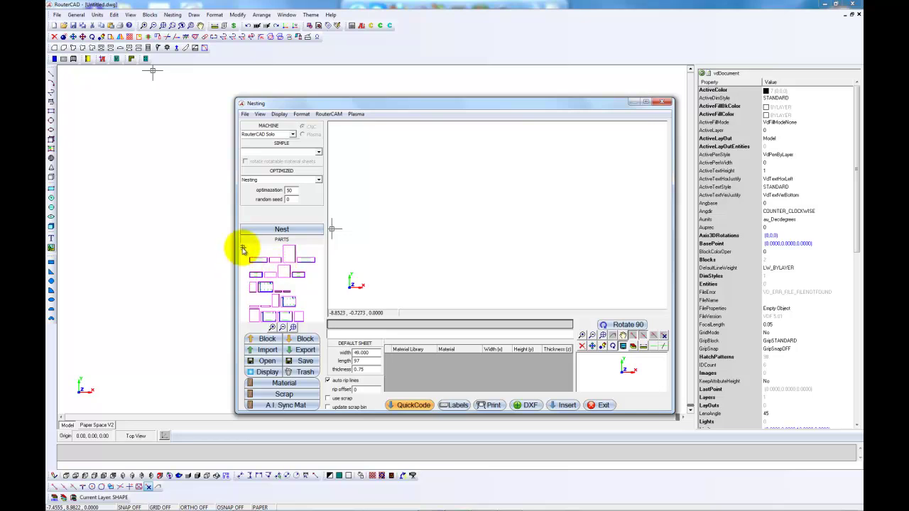
left_click(279, 230)
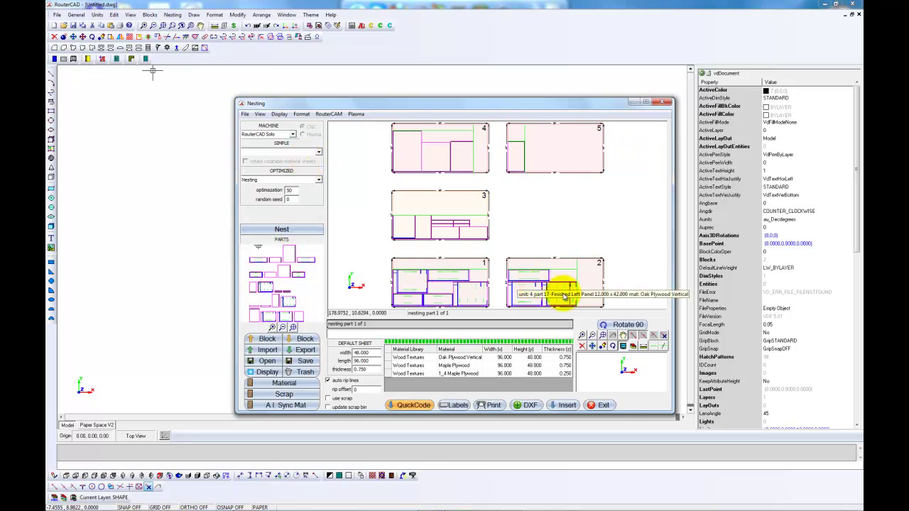
Step: Inspect the nested sheet layouts, looking closely at the parts placed on sheet 1
left_click(622, 336)
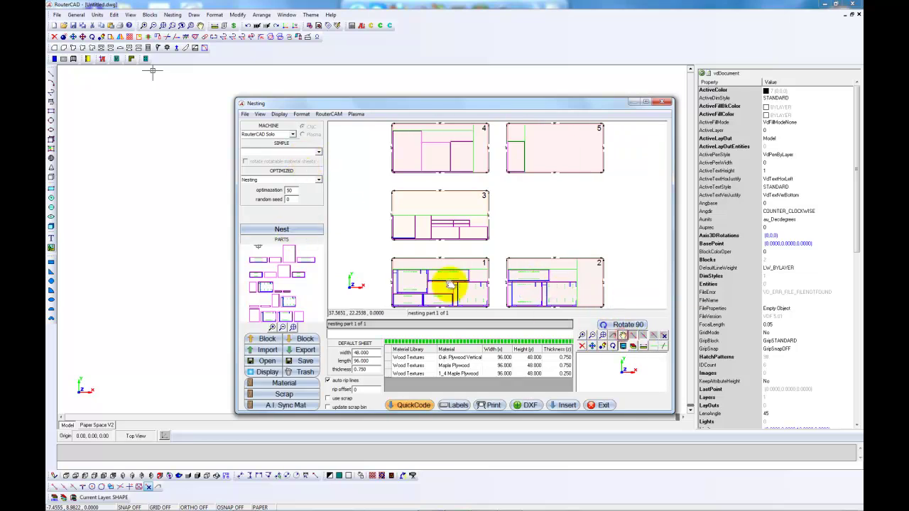
left_click_drag(447, 284, 450, 258)
scroll(436, 261, "down", 1)
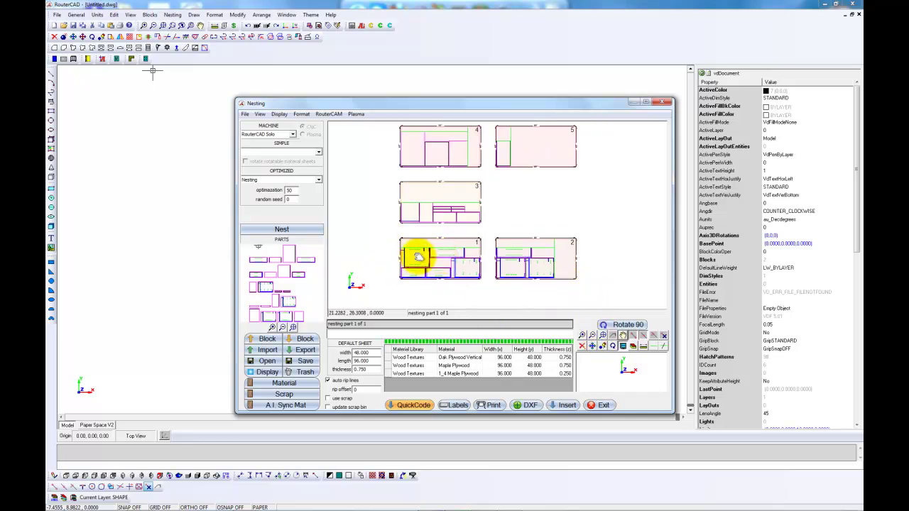
scroll(417, 258, "down", 1)
scroll(418, 257, "up", 2)
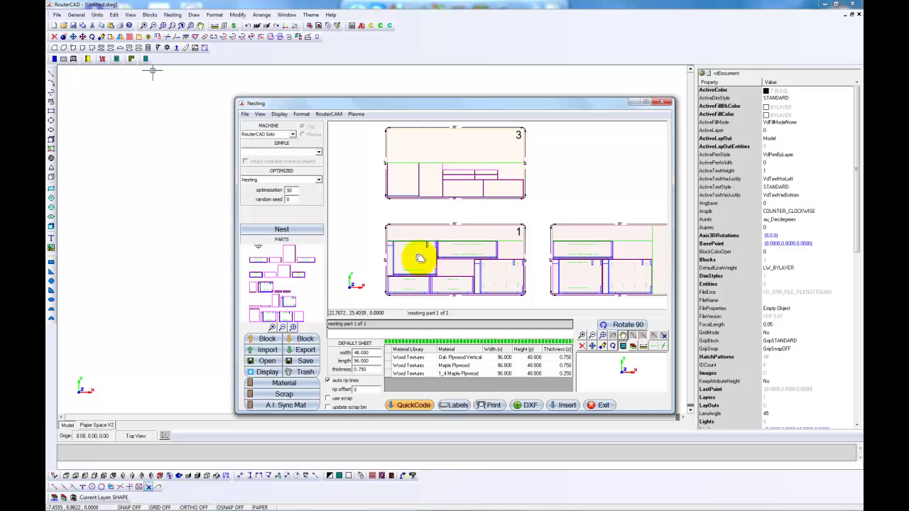
scroll(417, 257, "up", 1)
left_click_drag(417, 258, 451, 223)
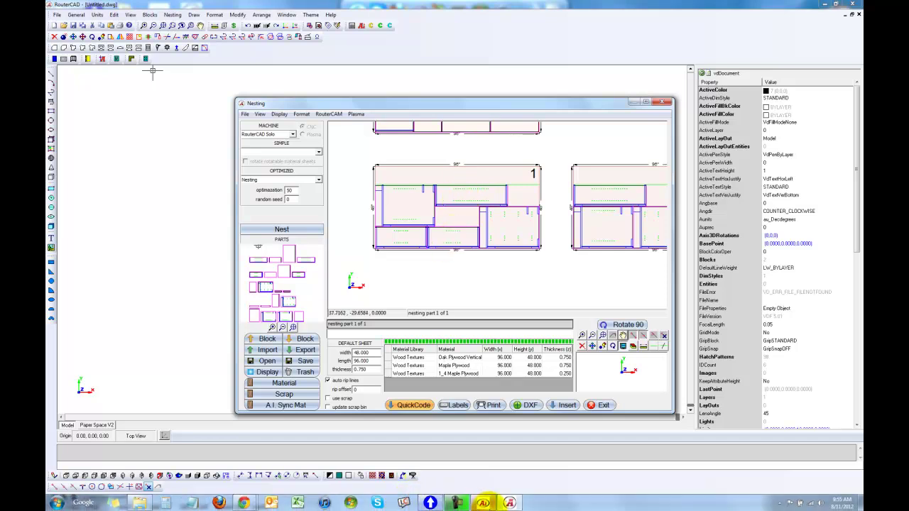
Step: Compare the two upper cabinets in PRO100's Wall N view and return to the RouterCAD nesting
left_click(429, 502)
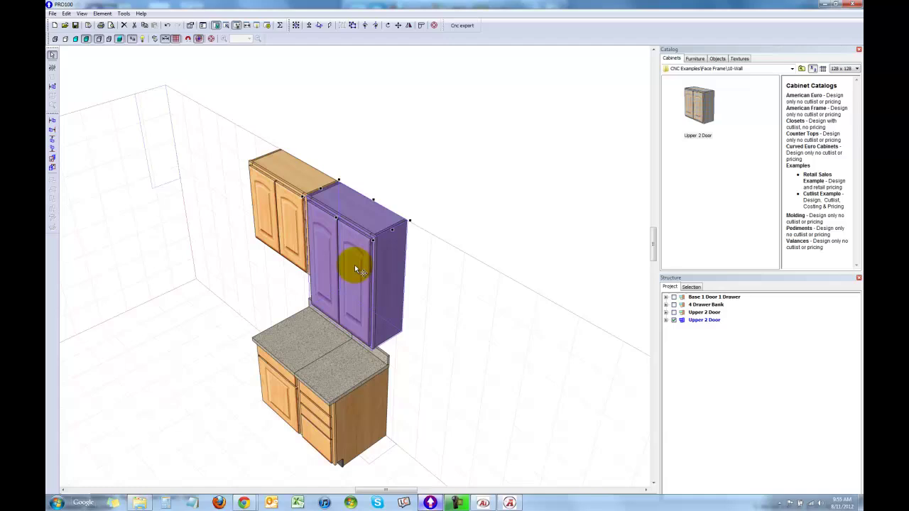
left_click(276, 204)
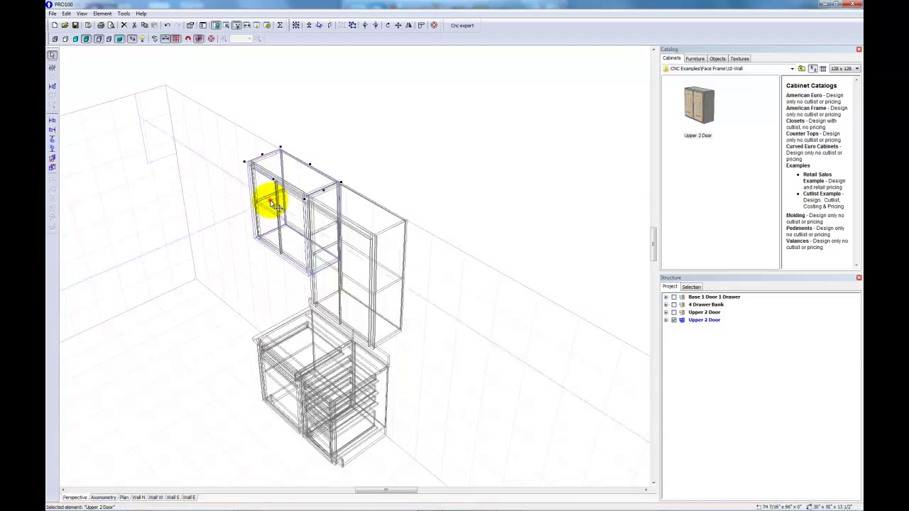
left_click(138, 497)
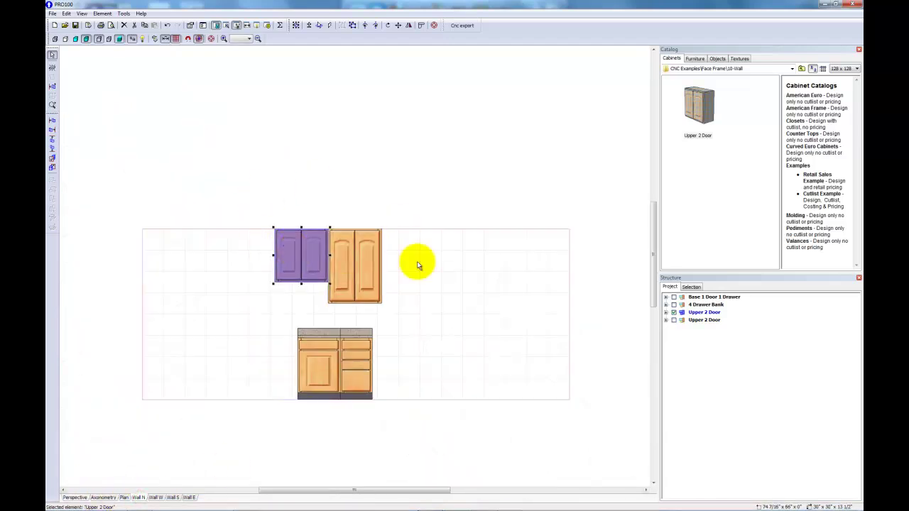
left_click(370, 254)
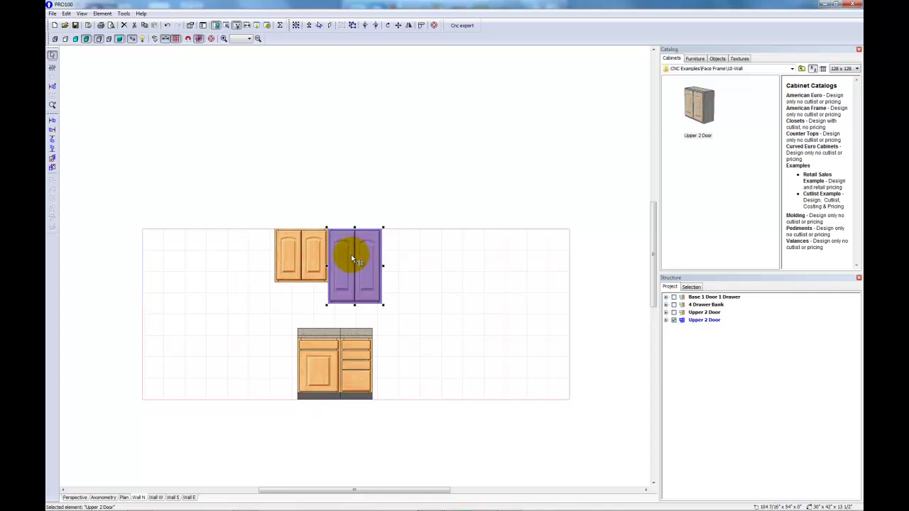
left_click(826, 4)
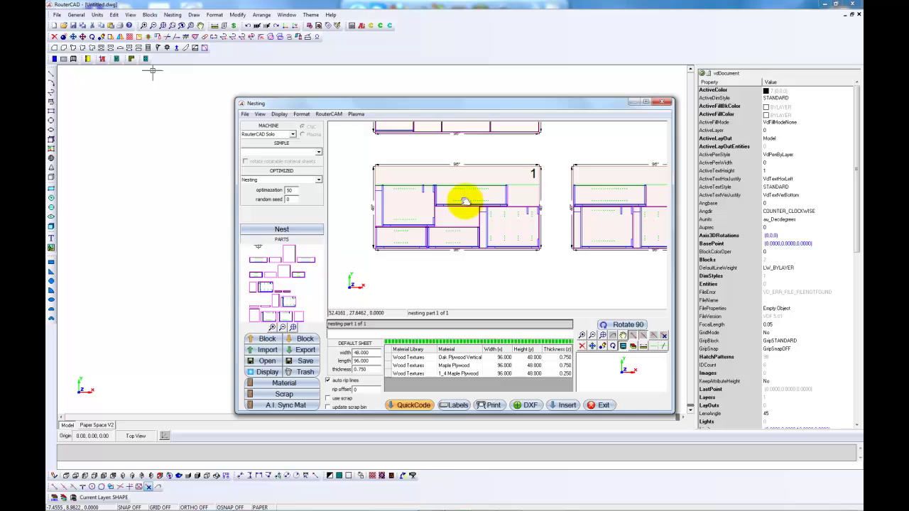
Step: Recheck the nested sheets, open RouterCAM with QuickCode, and display and read through the G-code for sheet 5
scroll(465, 202, "up", 1)
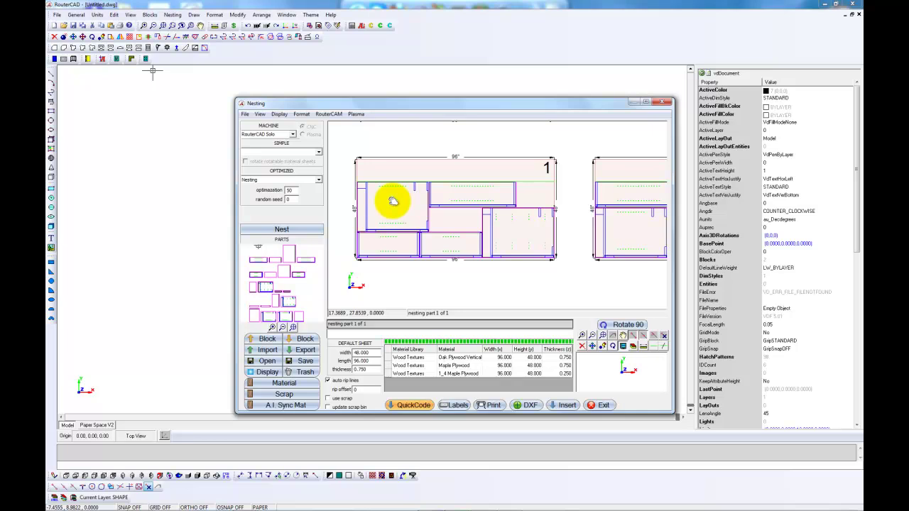
scroll(393, 201, "down", 4)
middle_click_drag(411, 140, 412, 197)
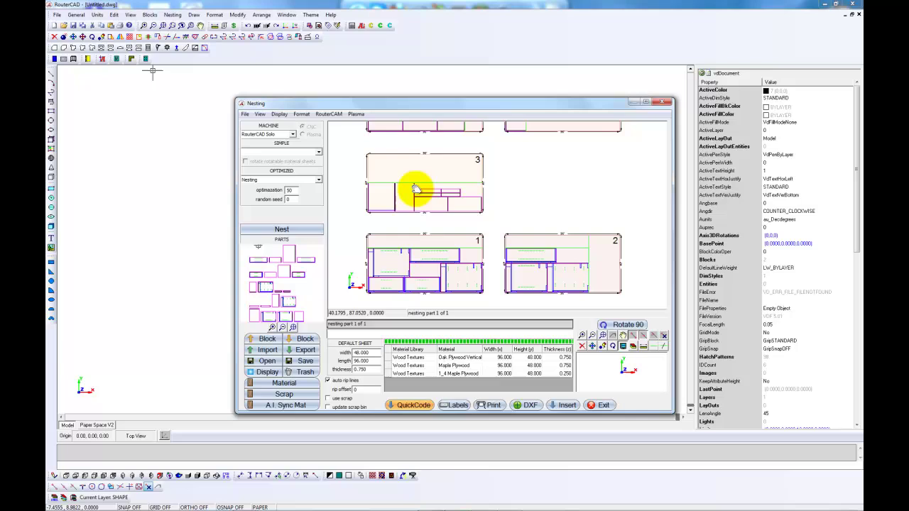
left_click(414, 406)
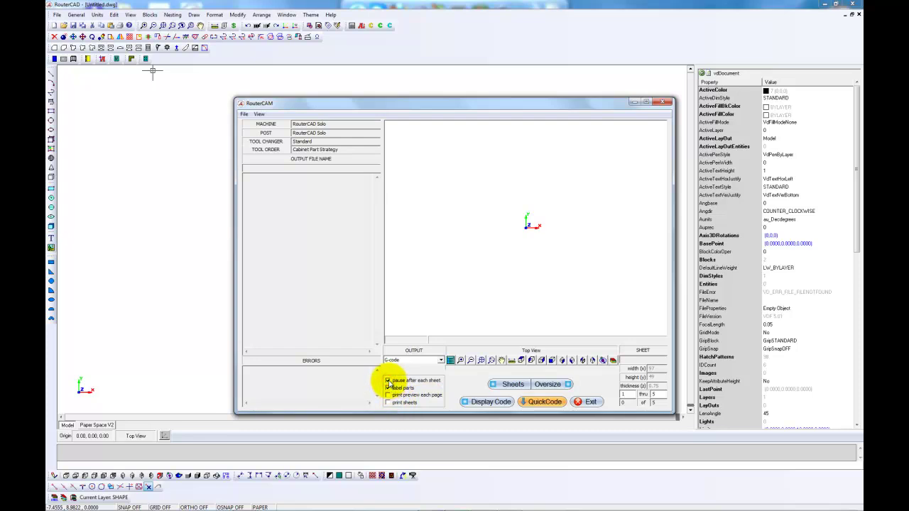
left_click(482, 402)
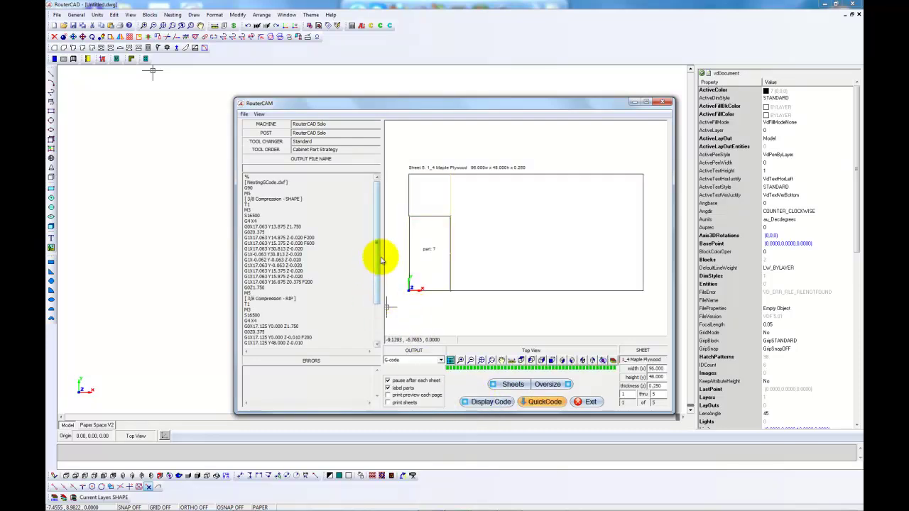
left_click_drag(380, 262, 371, 305)
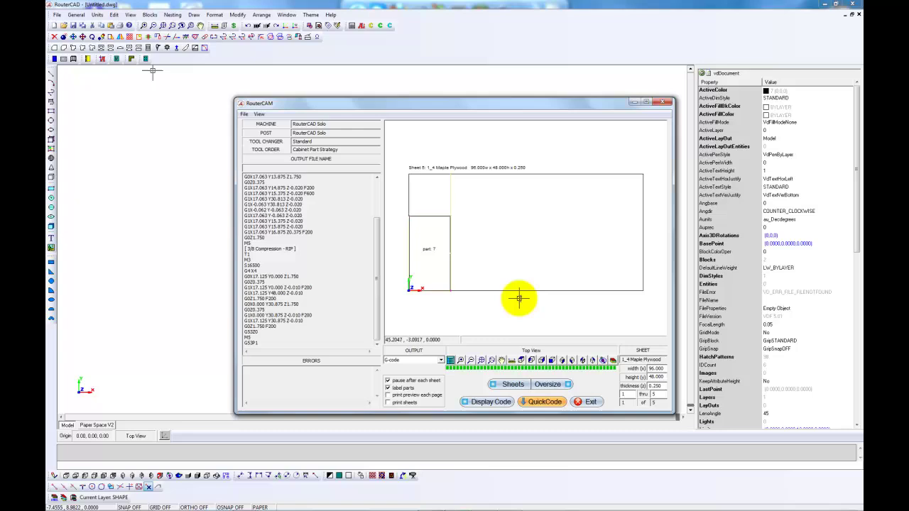
Step: Display the G-code for sheets 4, 3 and 2 in turn, reading sheet 4's code to its end
left_click(495, 404)
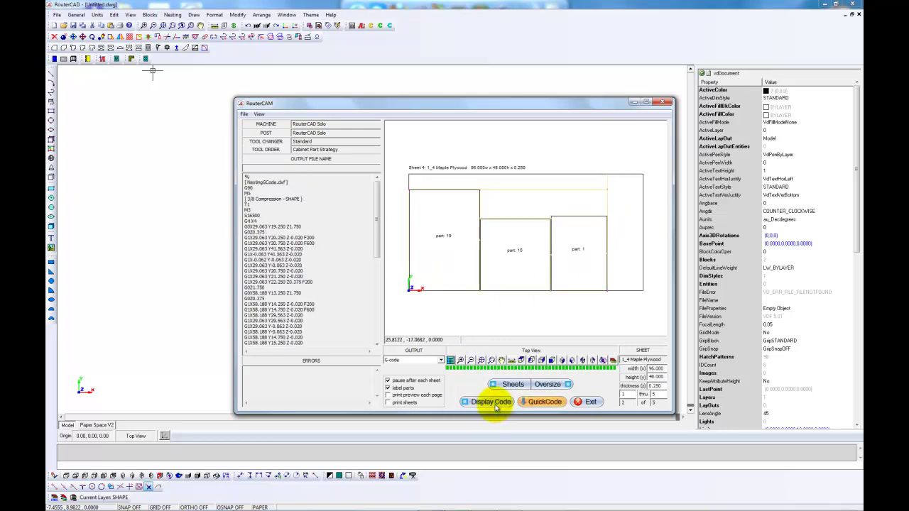
left_click(495, 405)
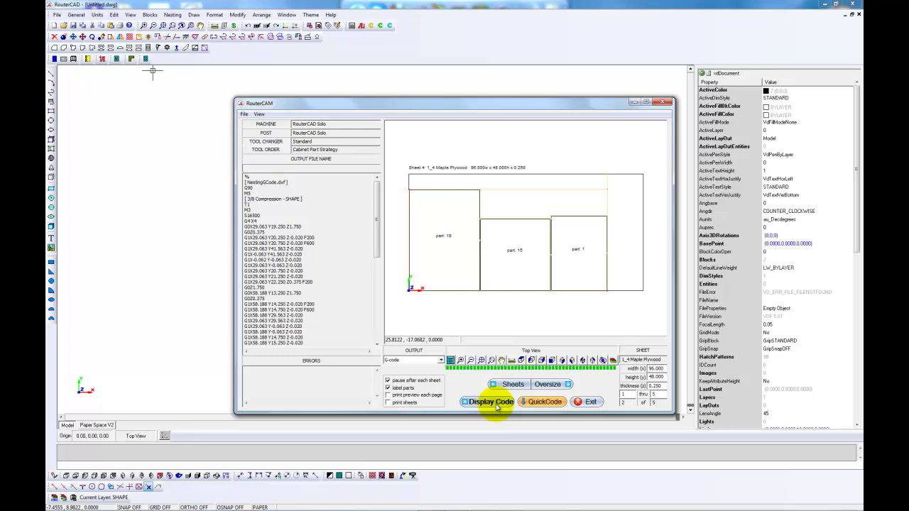
left_click_drag(375, 240, 364, 339)
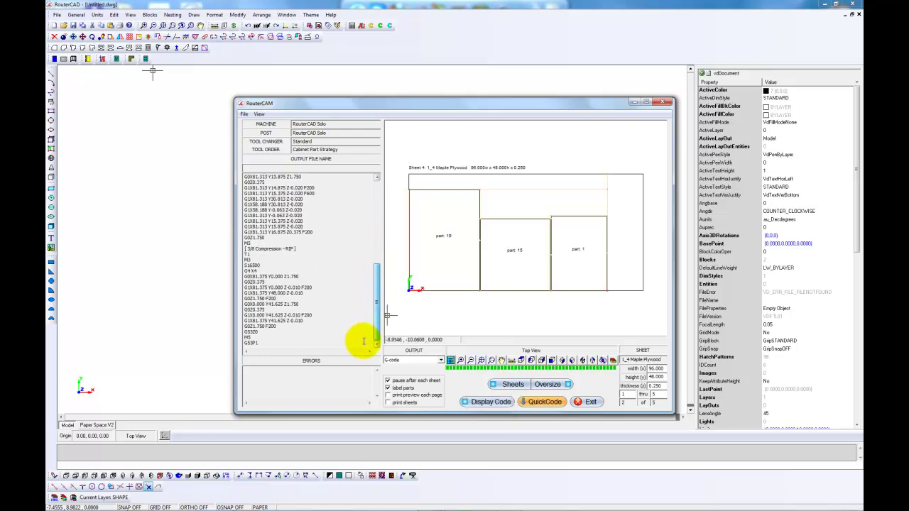
left_click(492, 402)
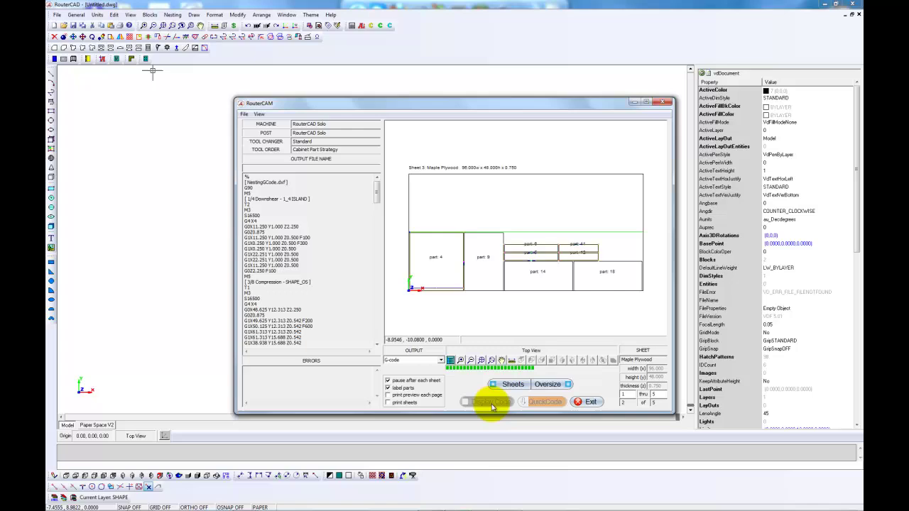
left_click(485, 402)
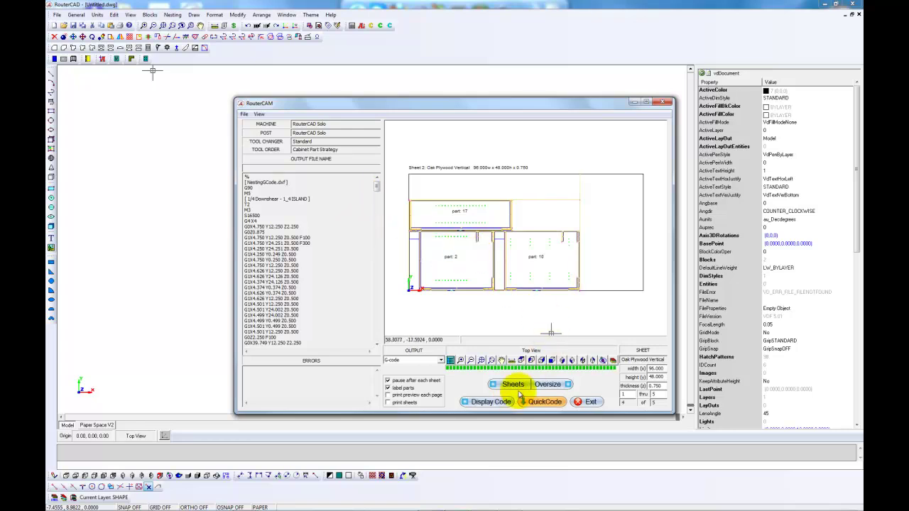
Step: Examine the toolpaths of parts 17, 2 and 10 on sheet 2 up close
left_click(501, 360)
scroll(460, 257, "down", 1)
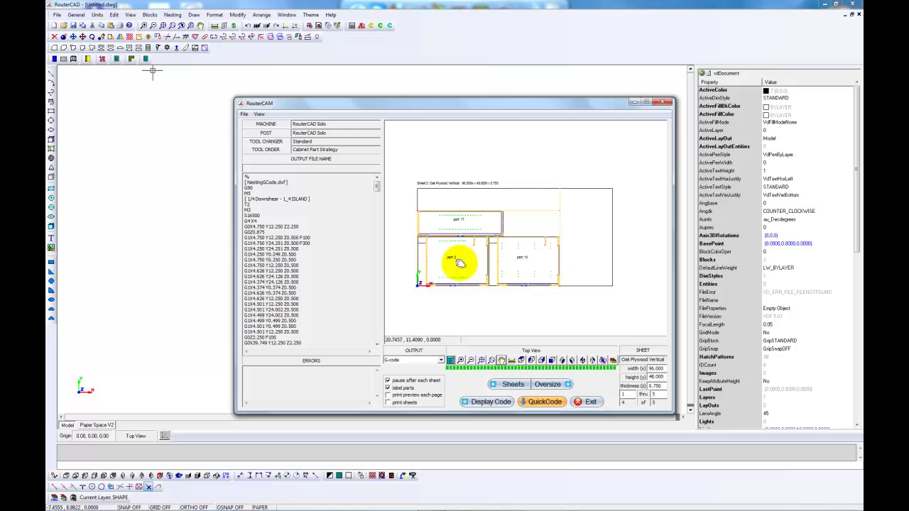
scroll(463, 238, "up", 3)
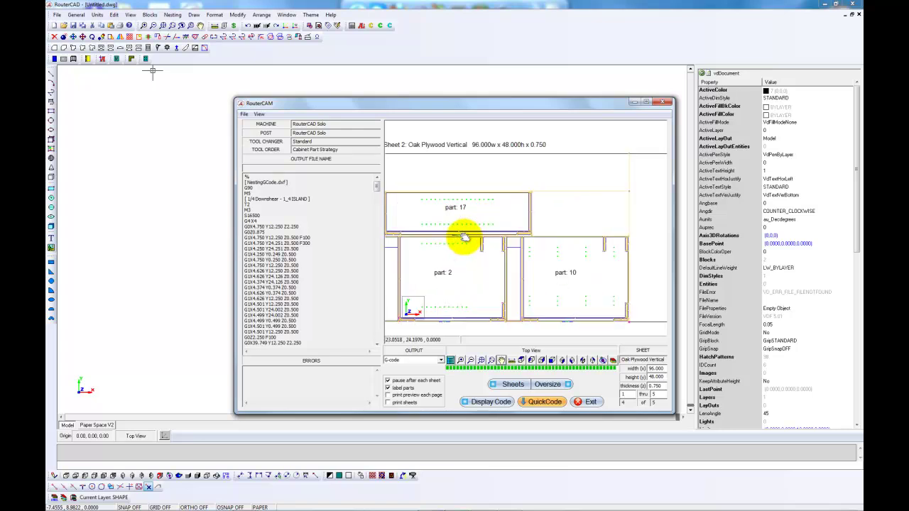
scroll(463, 238, "up", 1)
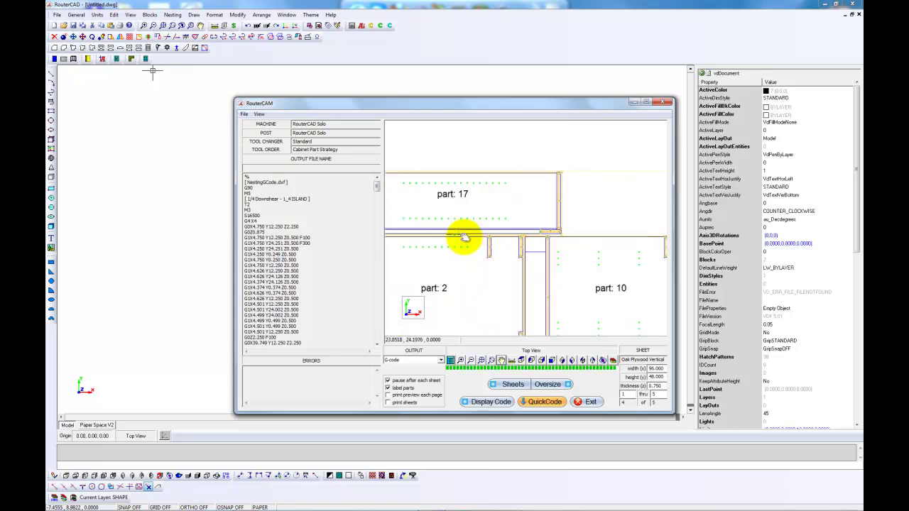
scroll(463, 238, "down", 3)
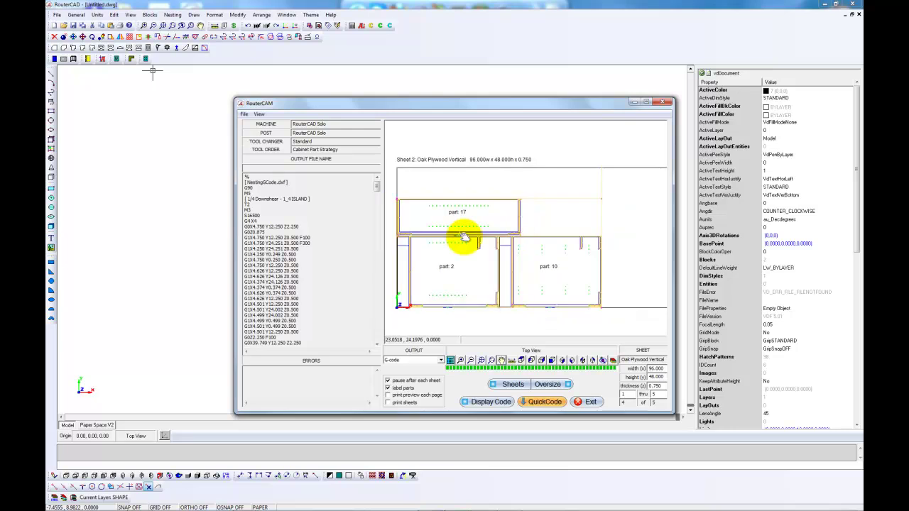
scroll(463, 238, "down", 1)
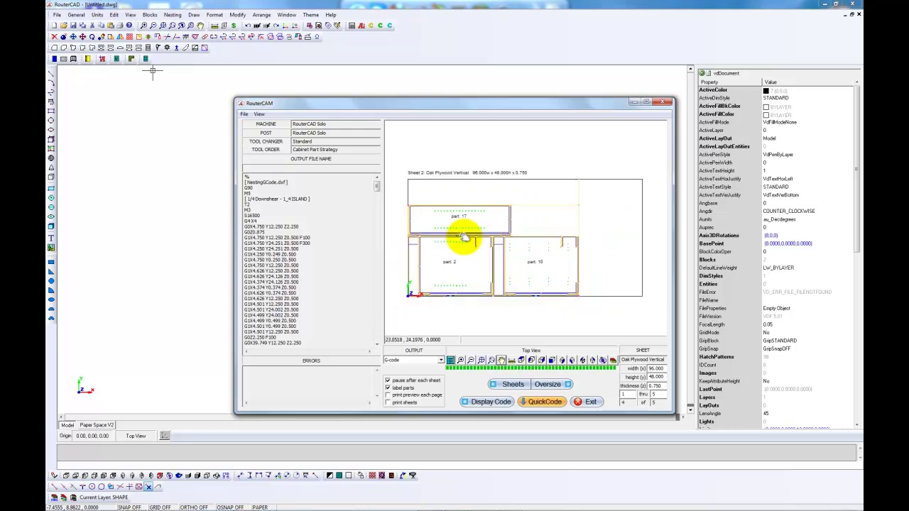